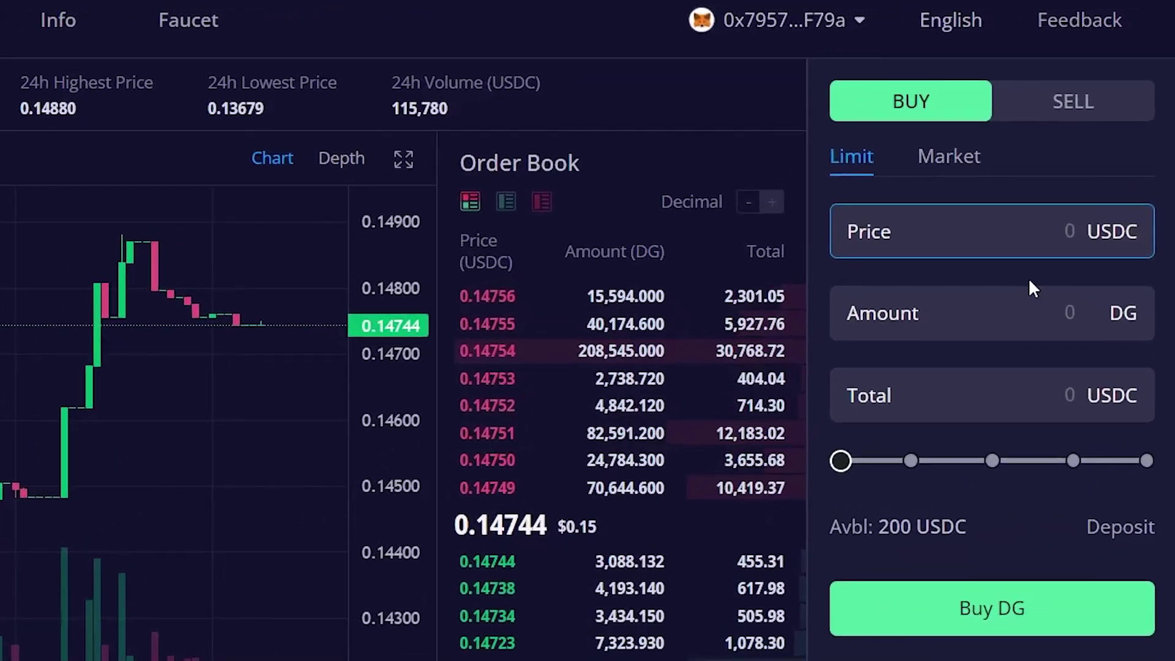
# - Enter a limit buy of 100 DG at 0.1475 USDC (14.75 USDC total) and submit it for confirmation
pyautogui.click(1044, 246)
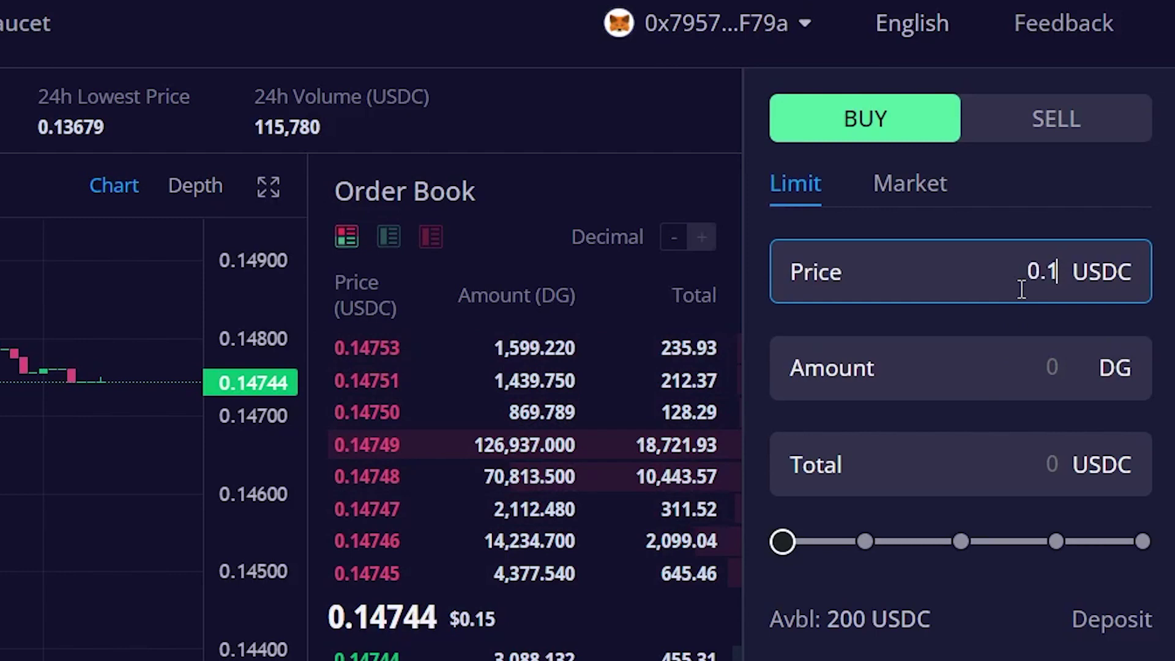
pyautogui.click(1073, 379)
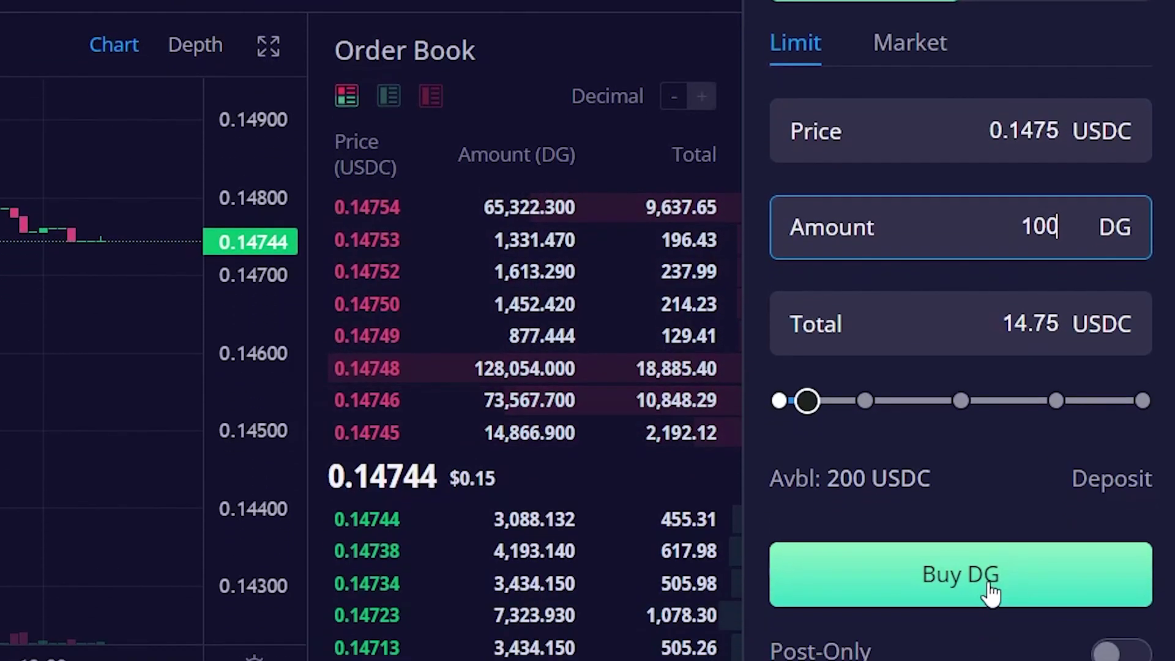
pyautogui.click(988, 581)
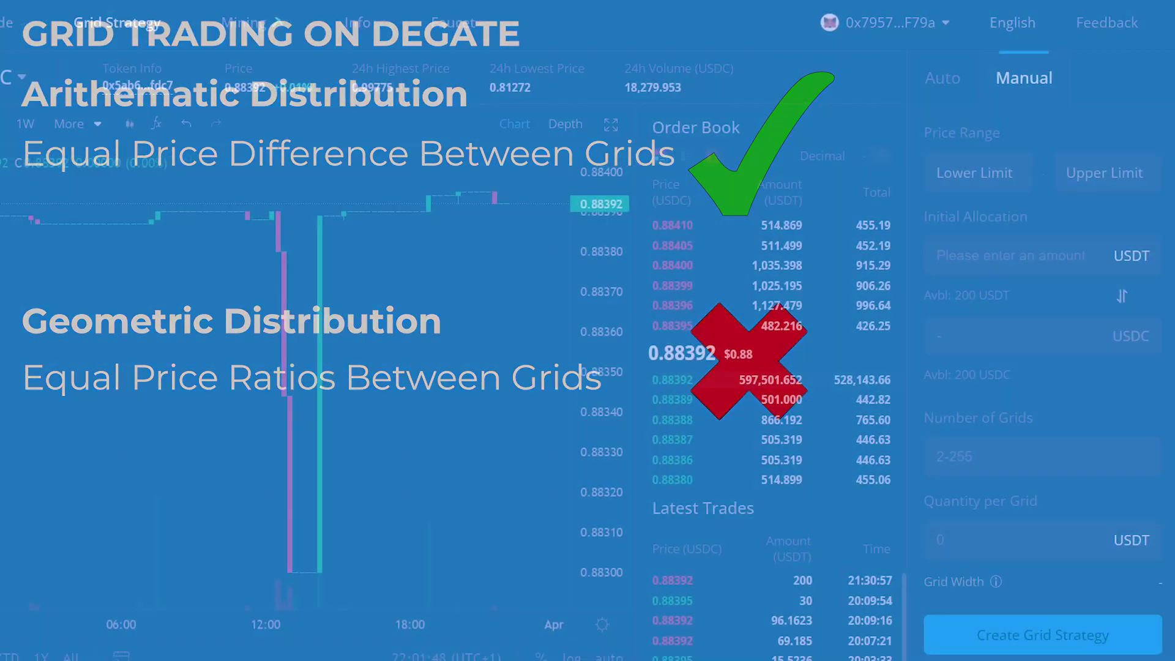
# - Select the manual grid's Lower Limit field to start entering the price range
pyautogui.click(979, 181)
# - Fill the manual grid with price range 0.78–1.02, 200 USDT initial allocation and 2 grids
pyautogui.write('0')
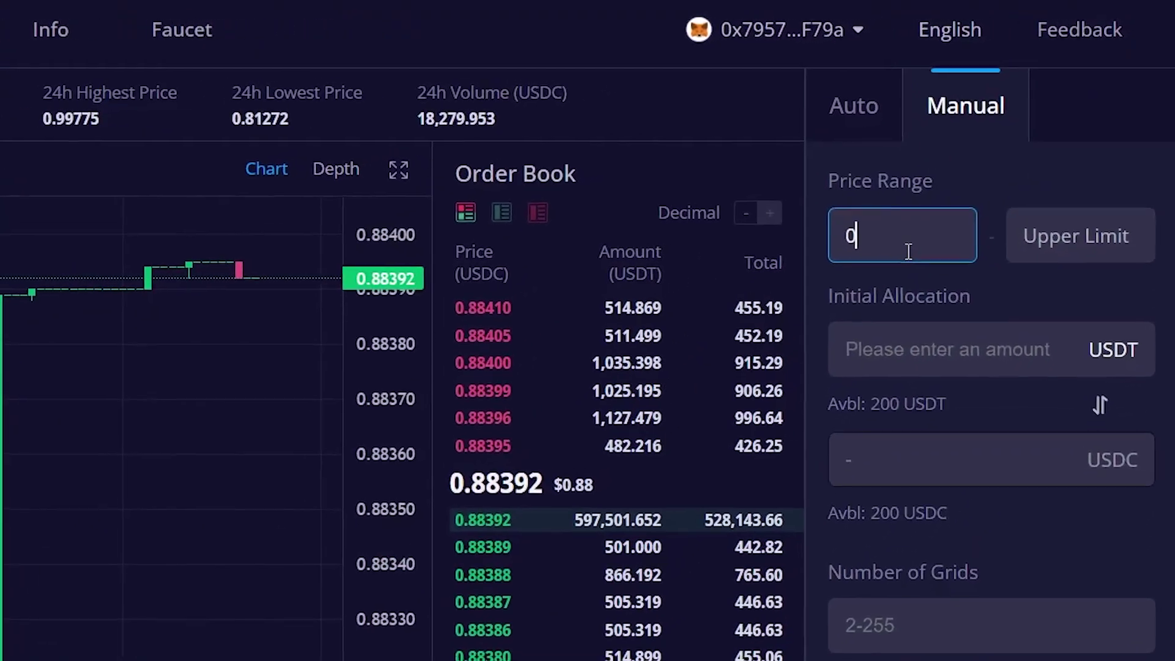
pyautogui.write('.78')
pyautogui.press('Tab')
pyautogui.write('1')
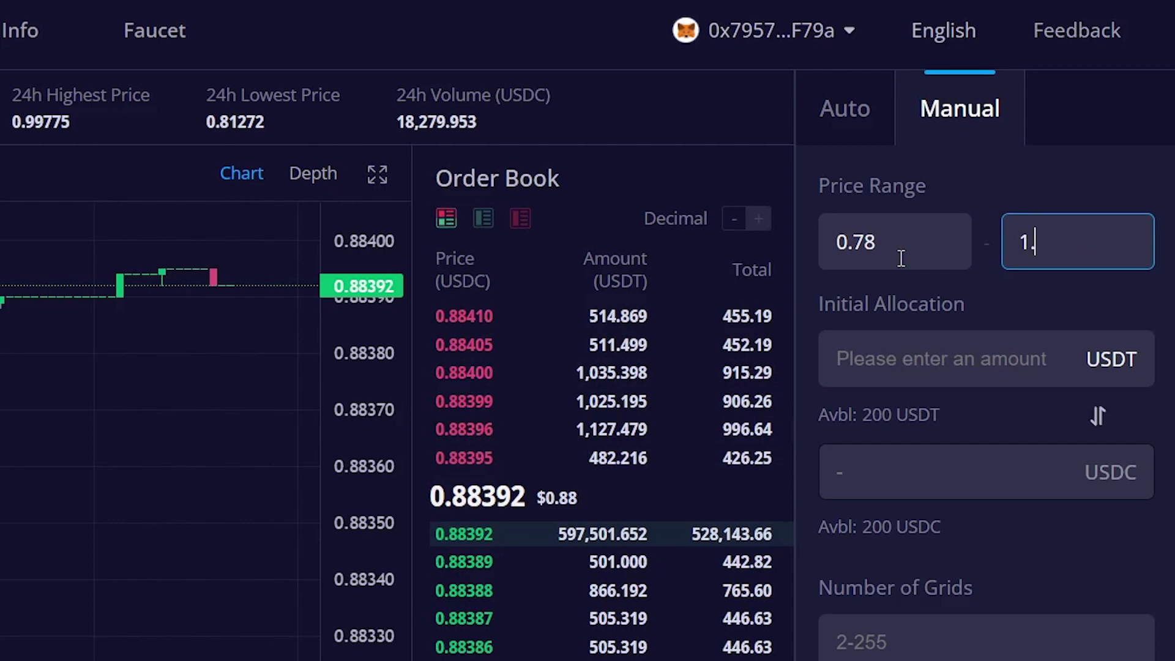
pyautogui.write('.02')
pyautogui.press('Tab')
pyautogui.write('200')
pyautogui.press('Tab')
pyautogui.write('2')
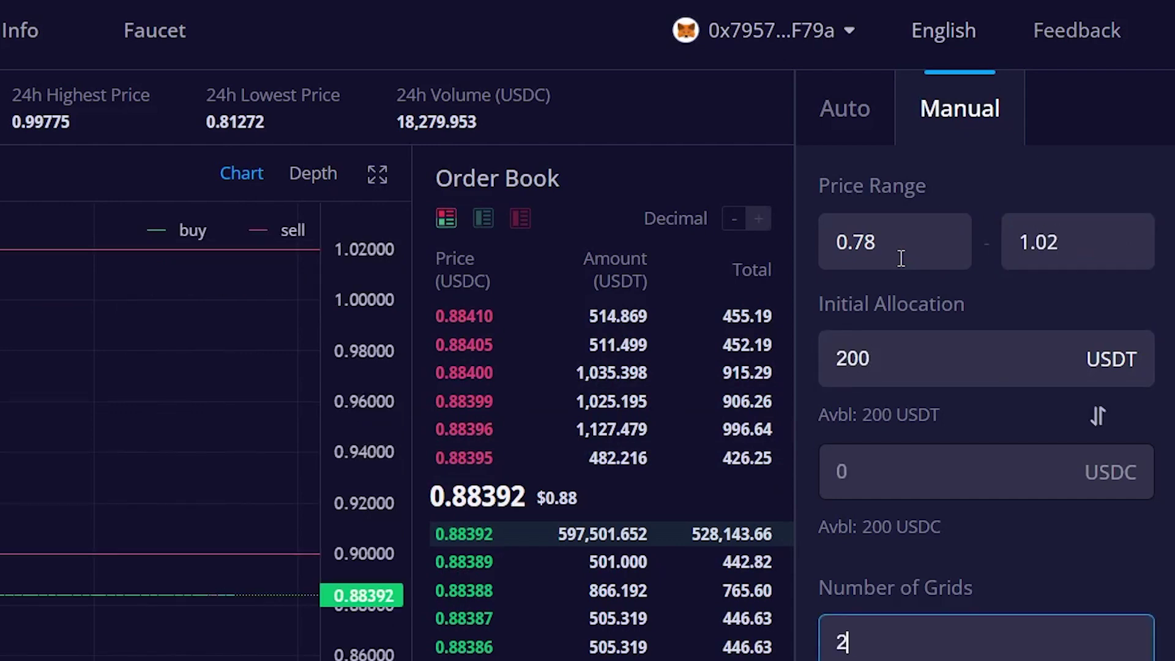
pyautogui.click(967, 586)
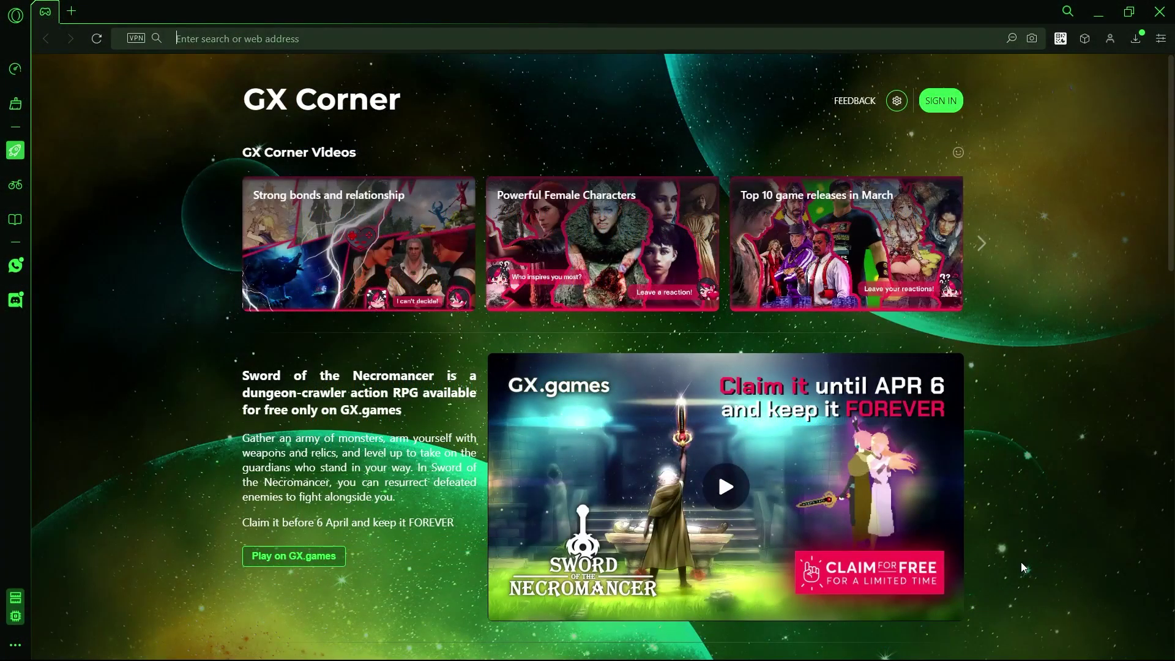
pyautogui.write('WWW.DEGATE.COM')
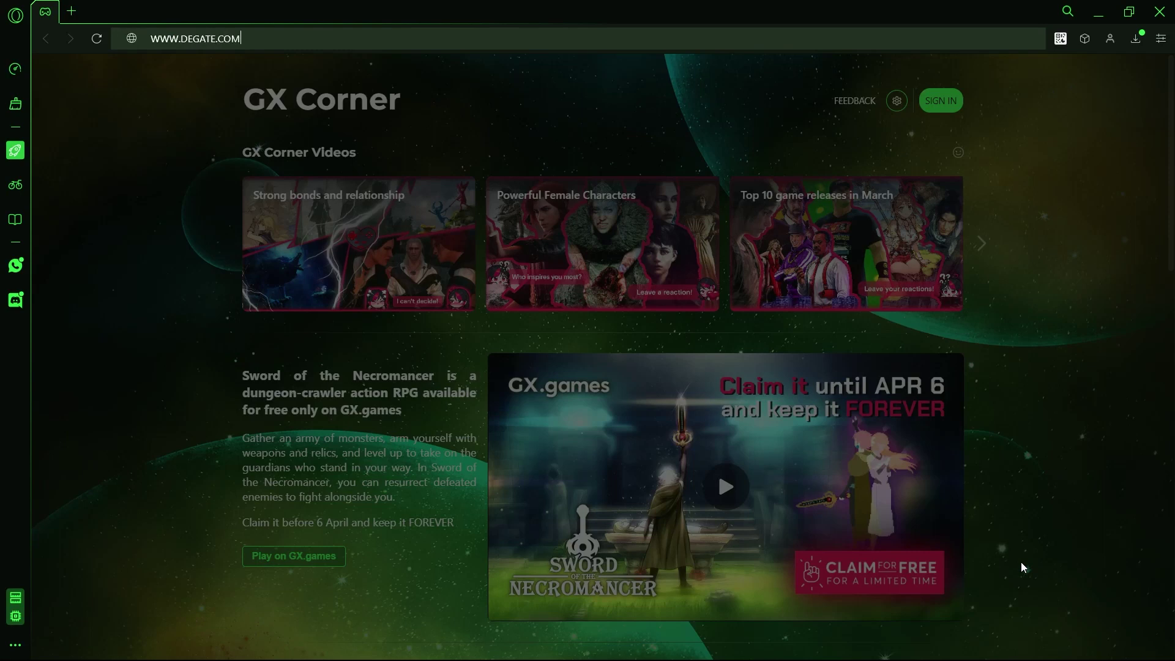
pyautogui.press('Return')
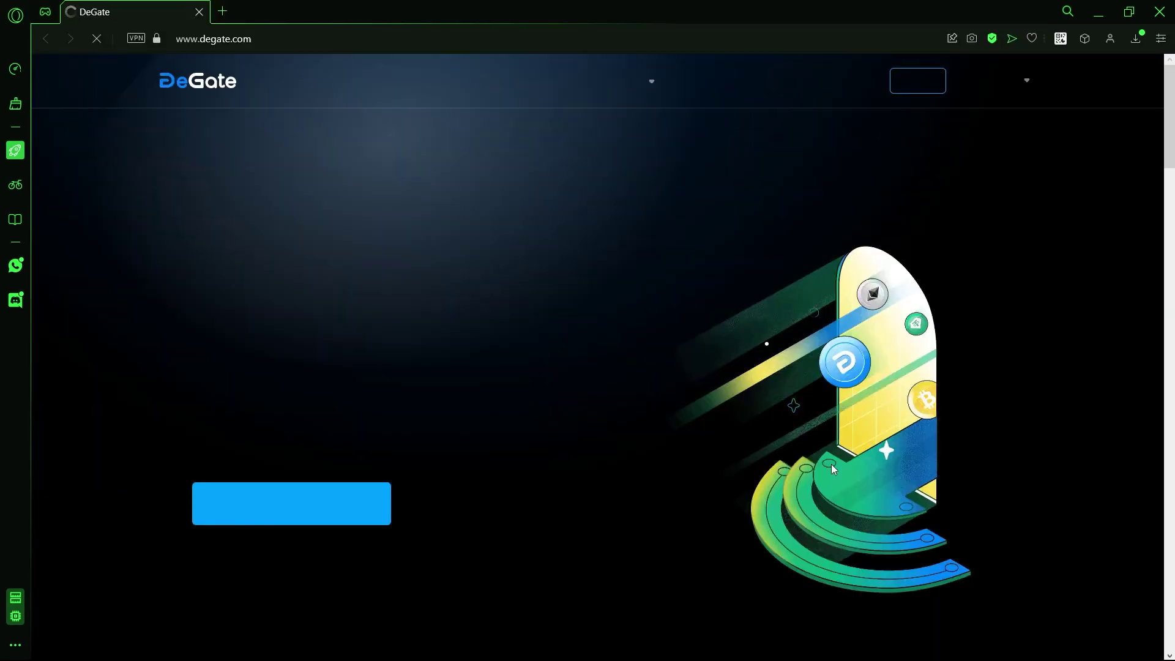
# - Open the testnet trading app, unlock the account with a MetaMask signature, then open the Faucet guide
pyautogui.click(930, 85)
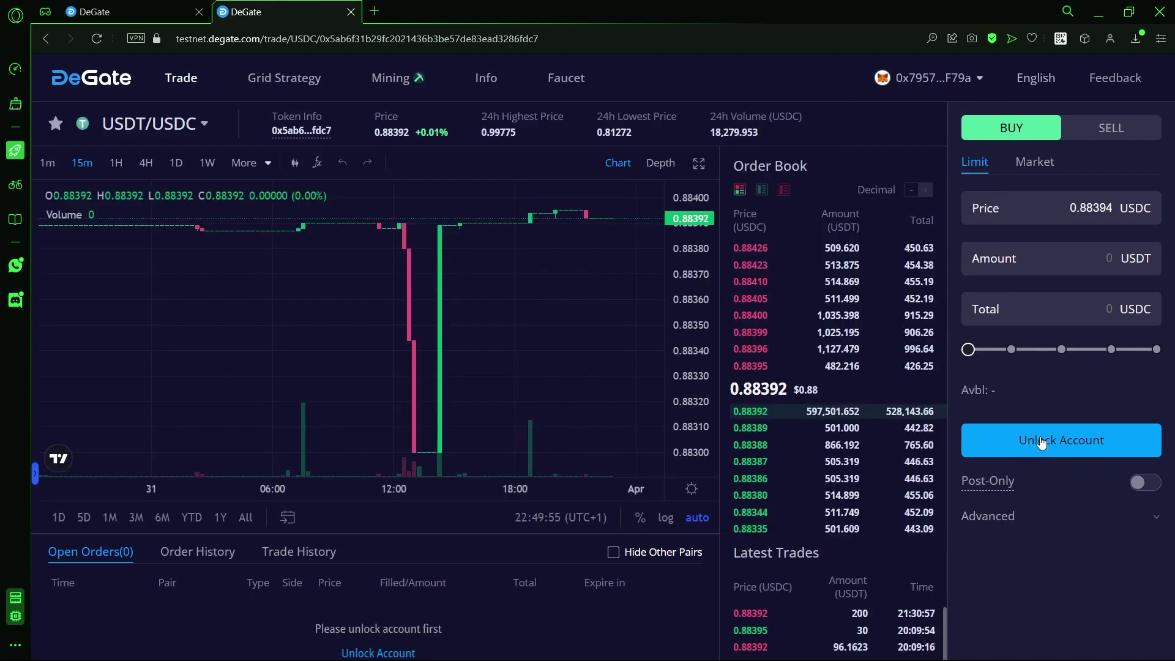
pyautogui.click(1061, 440)
pyautogui.click(674, 429)
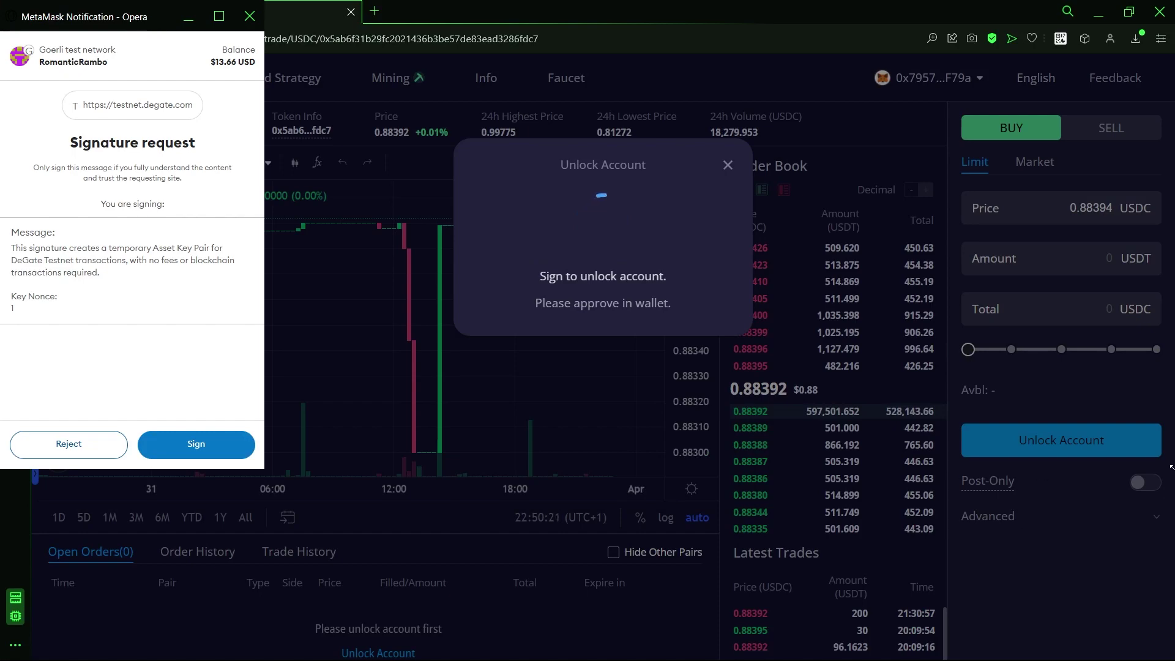
pyautogui.click(241, 451)
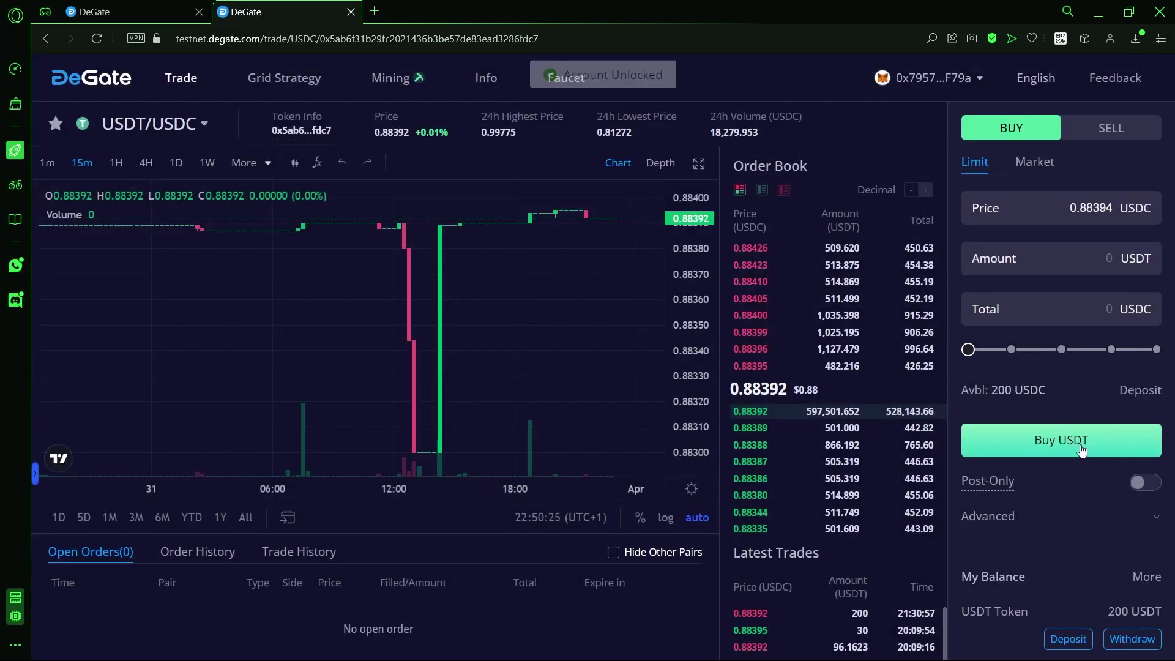
pyautogui.click(571, 73)
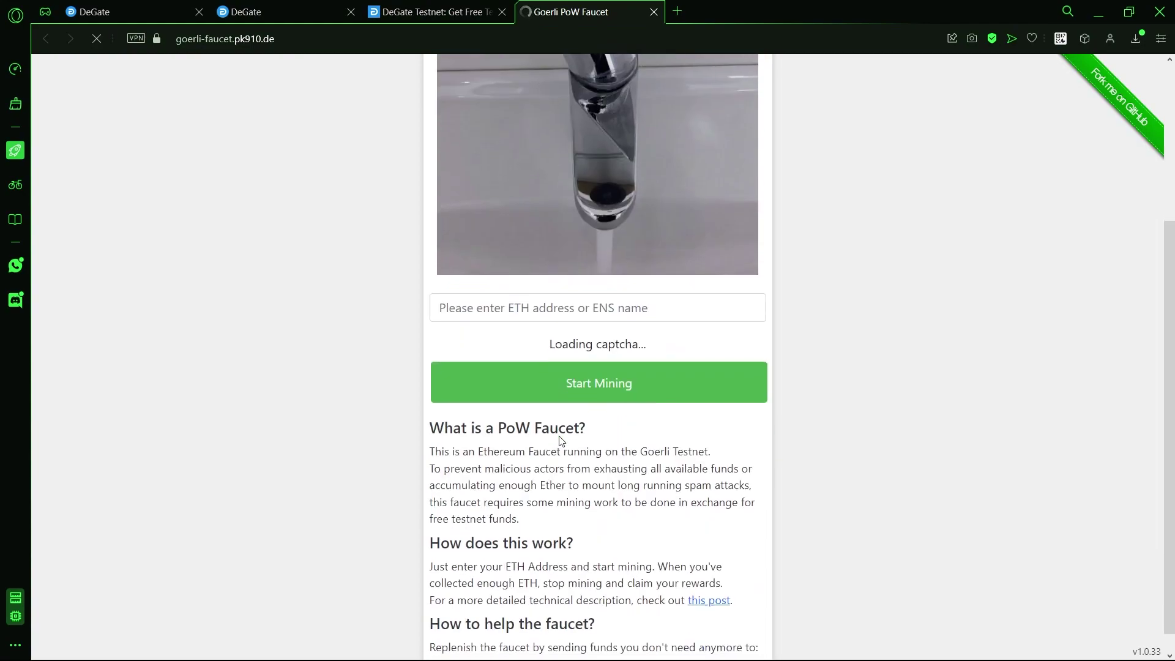
# - Scroll up the Goerli faucet page and return to the free testnet tokens guide tab
pyautogui.scroll(3, 559, 440)
pyautogui.click(435, 12)
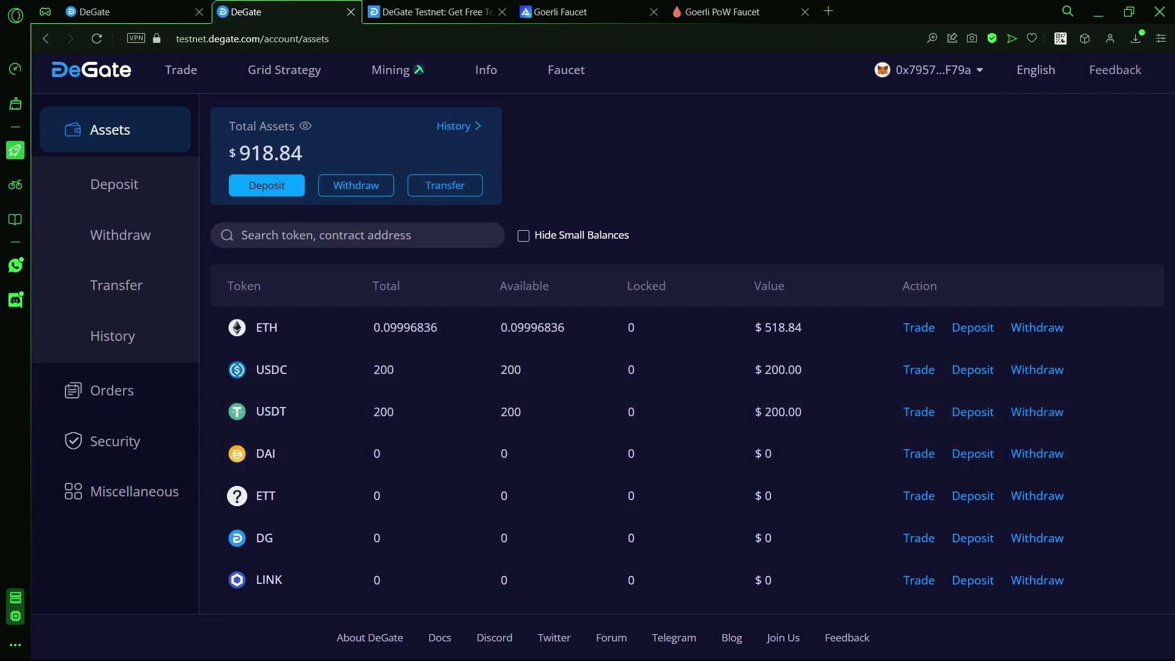
# - Return to the USDT/USDC trading page, browse the trading pair list, and select the limit price
pyautogui.click(179, 70)
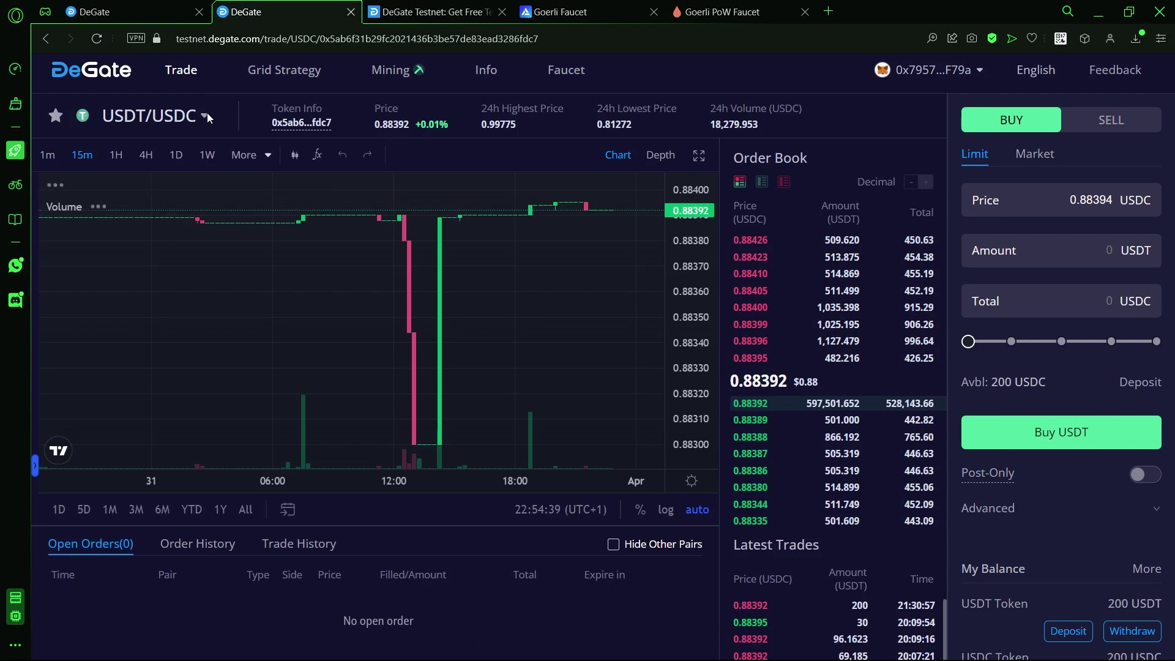
pyautogui.click(205, 115)
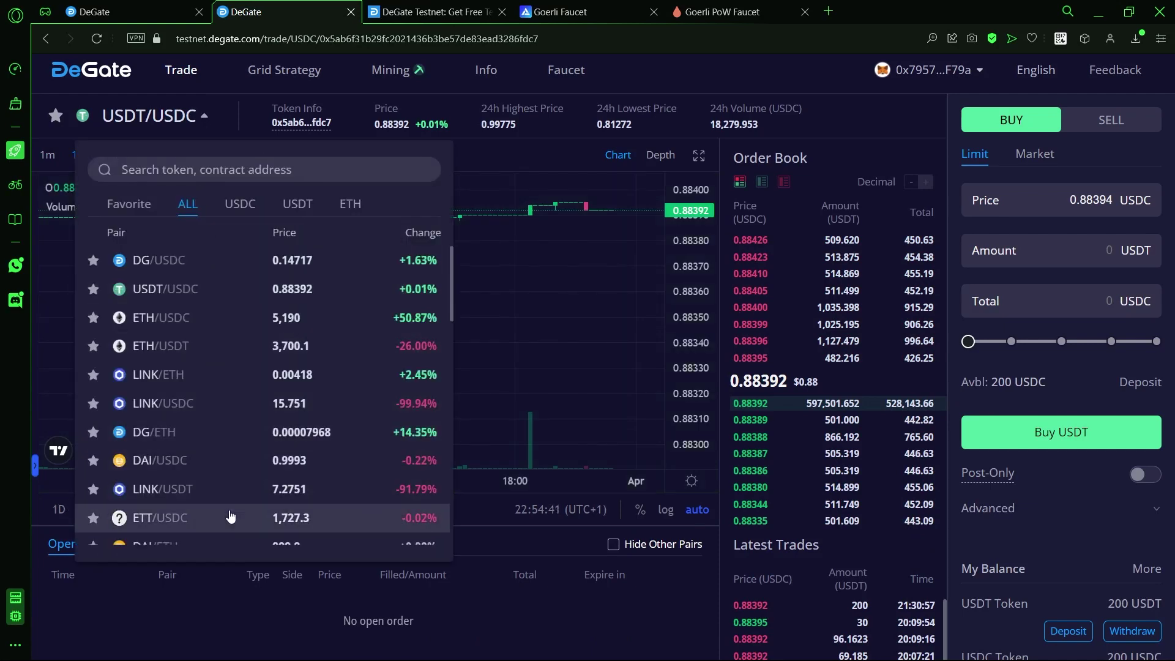
pyautogui.scroll(-10, 228, 511)
pyautogui.scroll(8, 229, 510)
pyautogui.scroll(2, 239, 512)
pyautogui.scroll(-3, 230, 506)
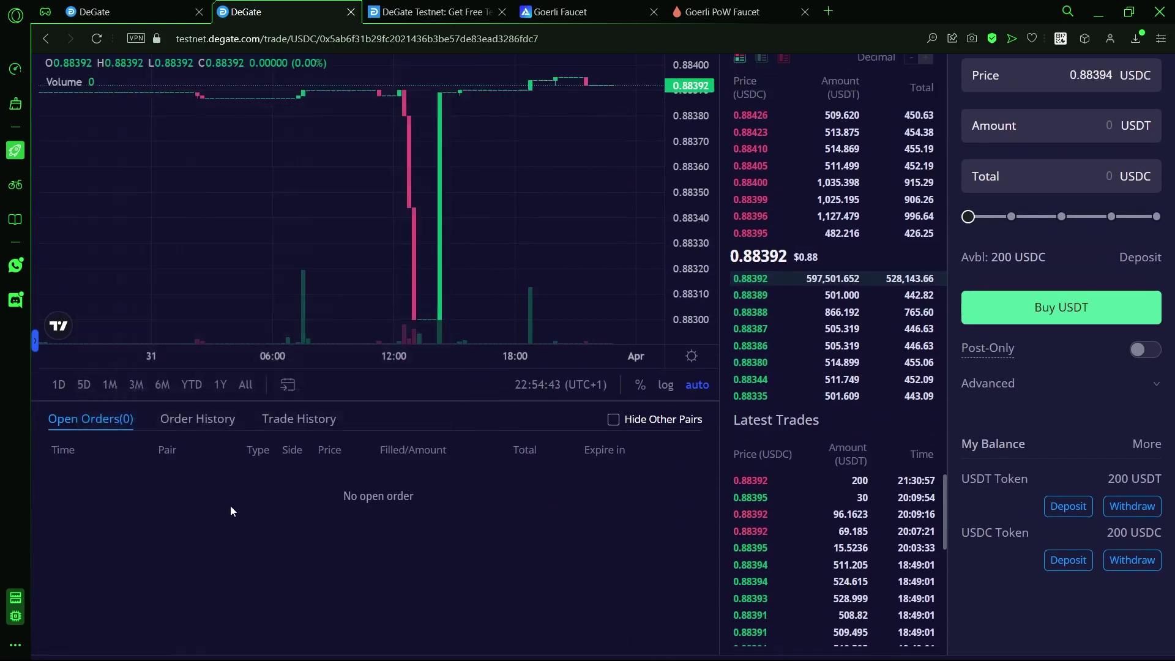
pyautogui.scroll(3, 230, 505)
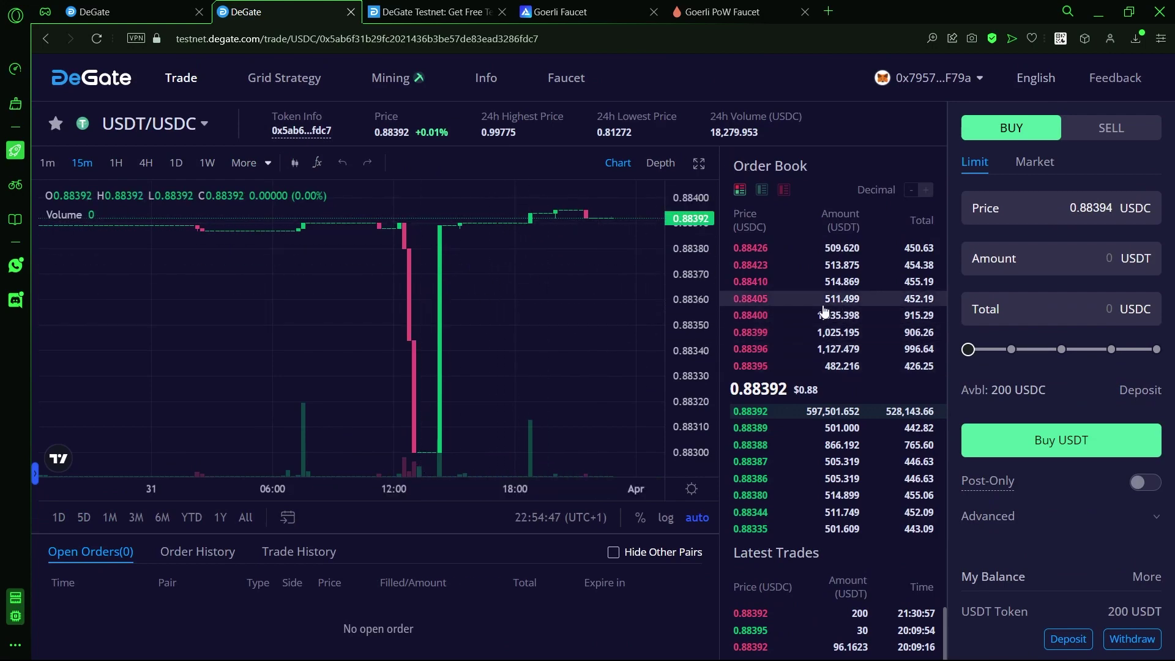
pyautogui.scroll(-3, 1042, 282)
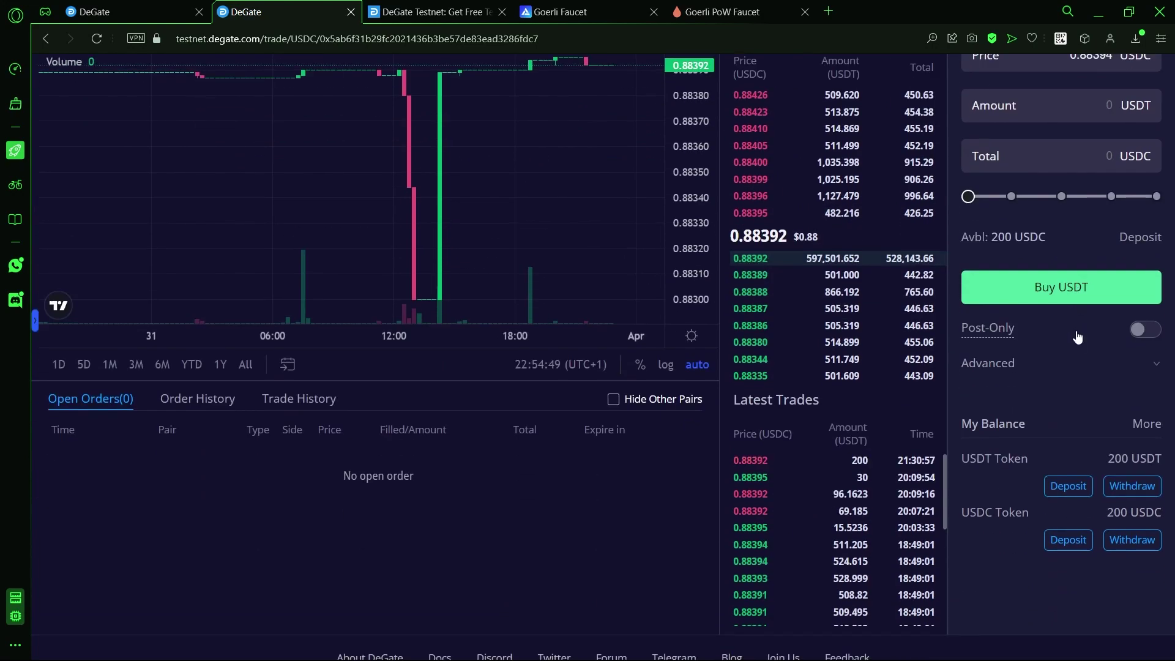
pyautogui.scroll(3, 1051, 487)
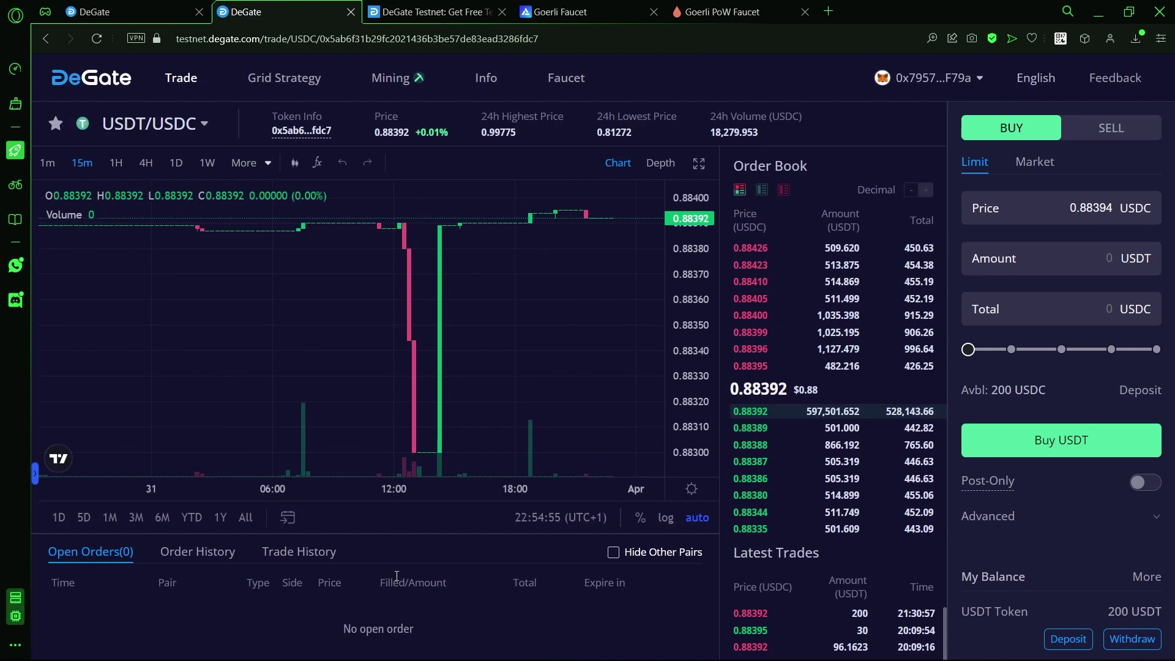
pyautogui.doubleClick(1099, 205)
# - Place a limit buy of USDT at 0.7 USDC with a 100 USDC total (142.857 USDT)
pyautogui.write('0')
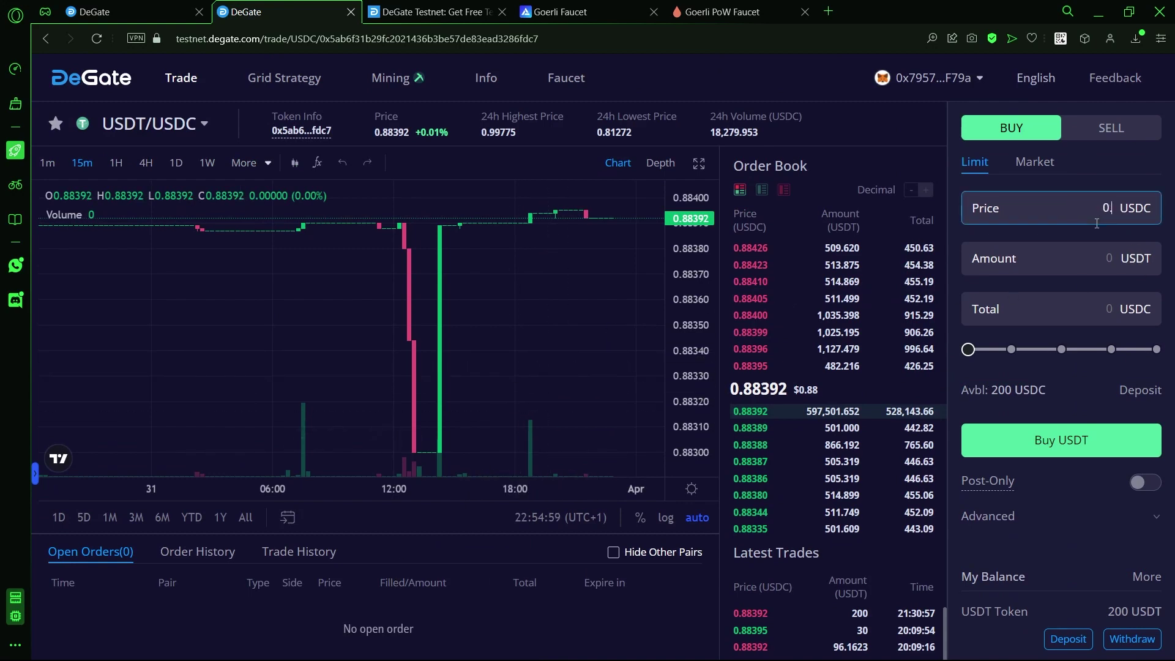
pyautogui.write('.7')
pyautogui.click(1090, 305)
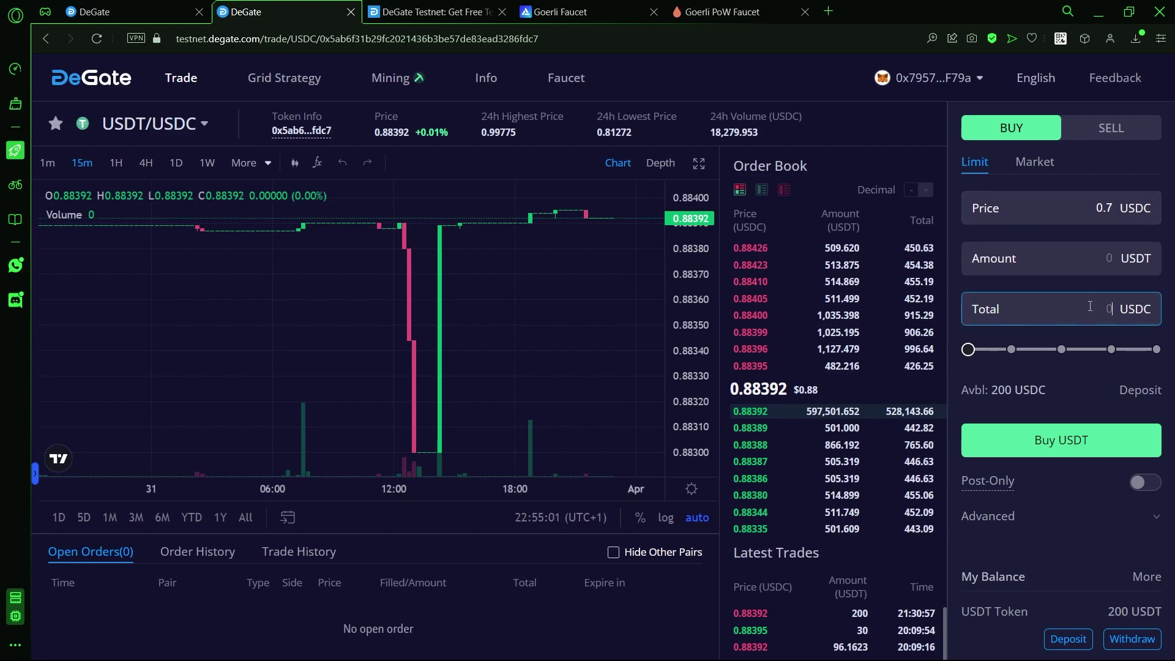
pyautogui.write('100')
pyautogui.click(1061, 441)
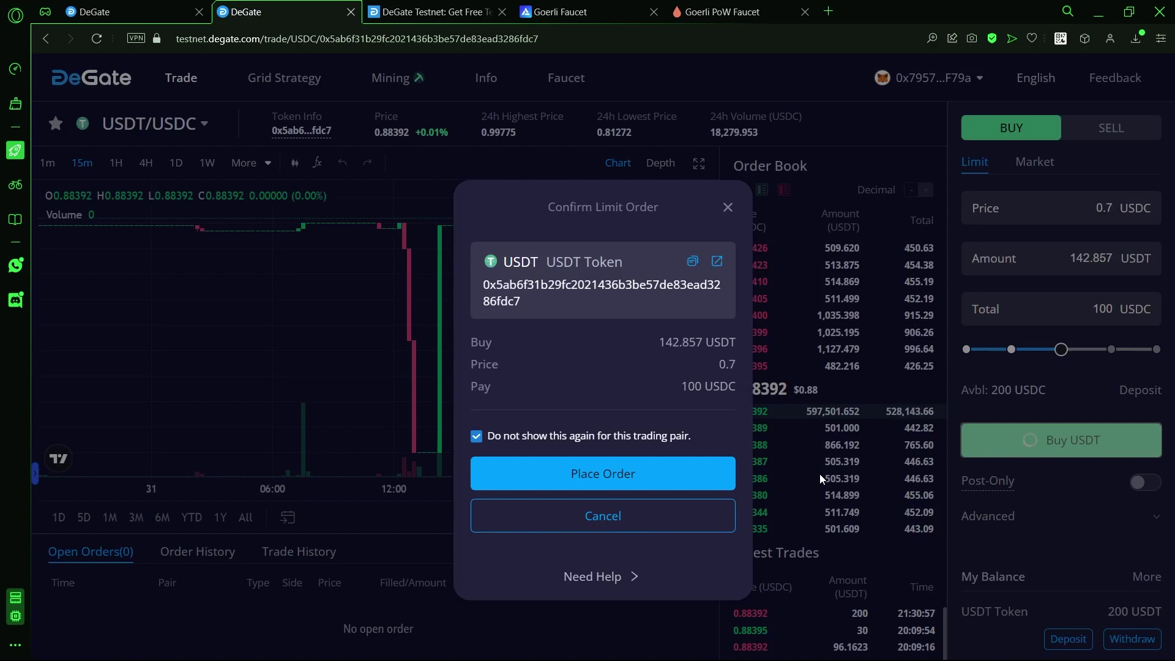
pyautogui.click(716, 477)
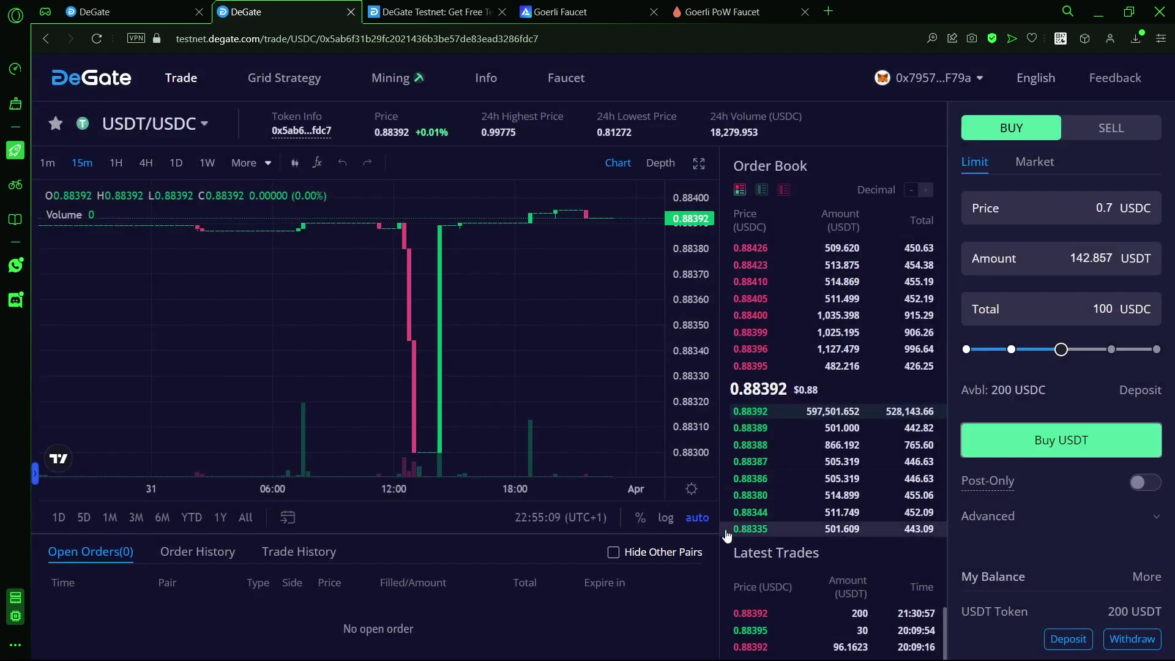
pyautogui.scroll(-3, 638, 577)
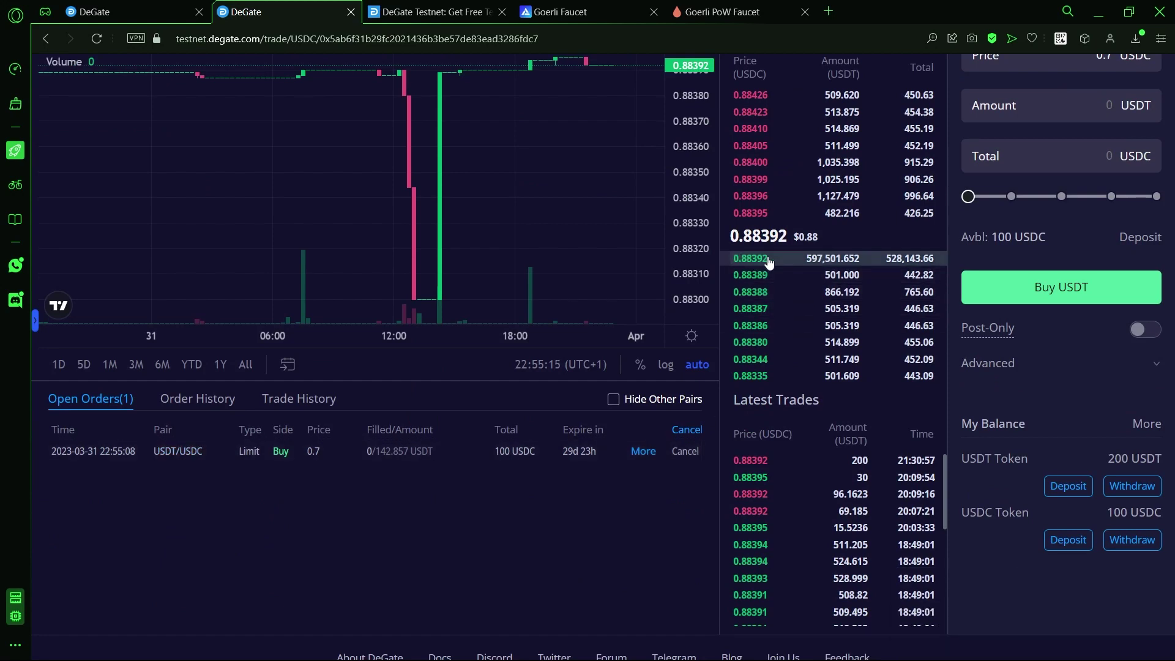
pyautogui.scroll(3, 634, 515)
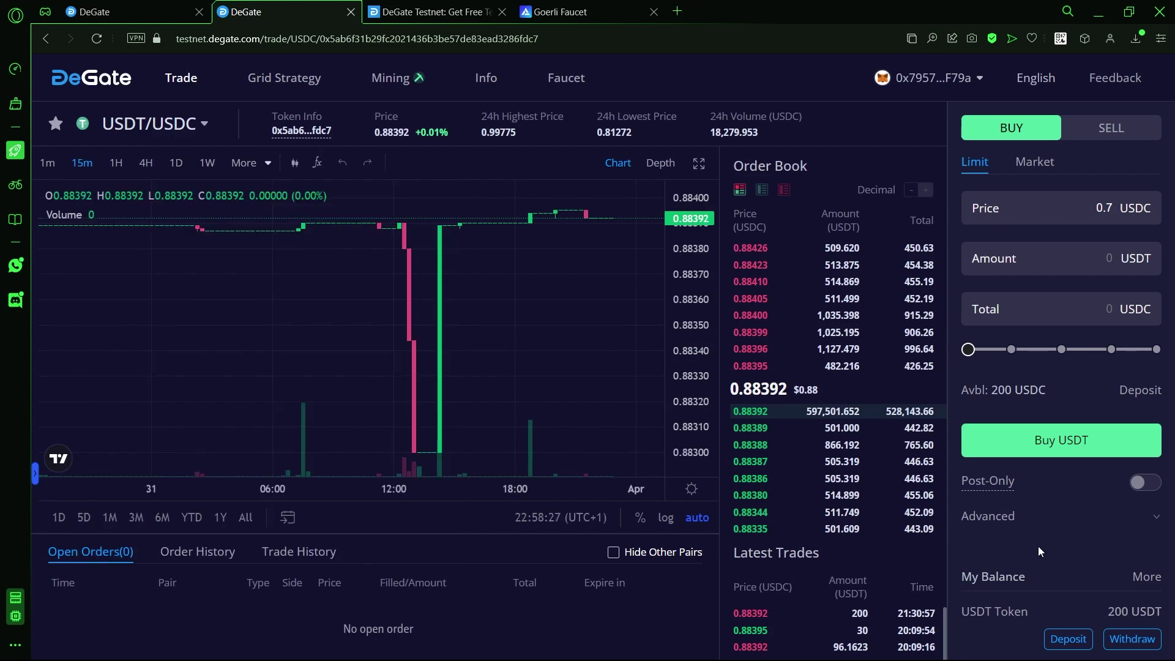
# - Search 'dai', list the token by its pasted contract address with USDT as quote, and open DAI/USDT
pyautogui.moveTo(204, 168)
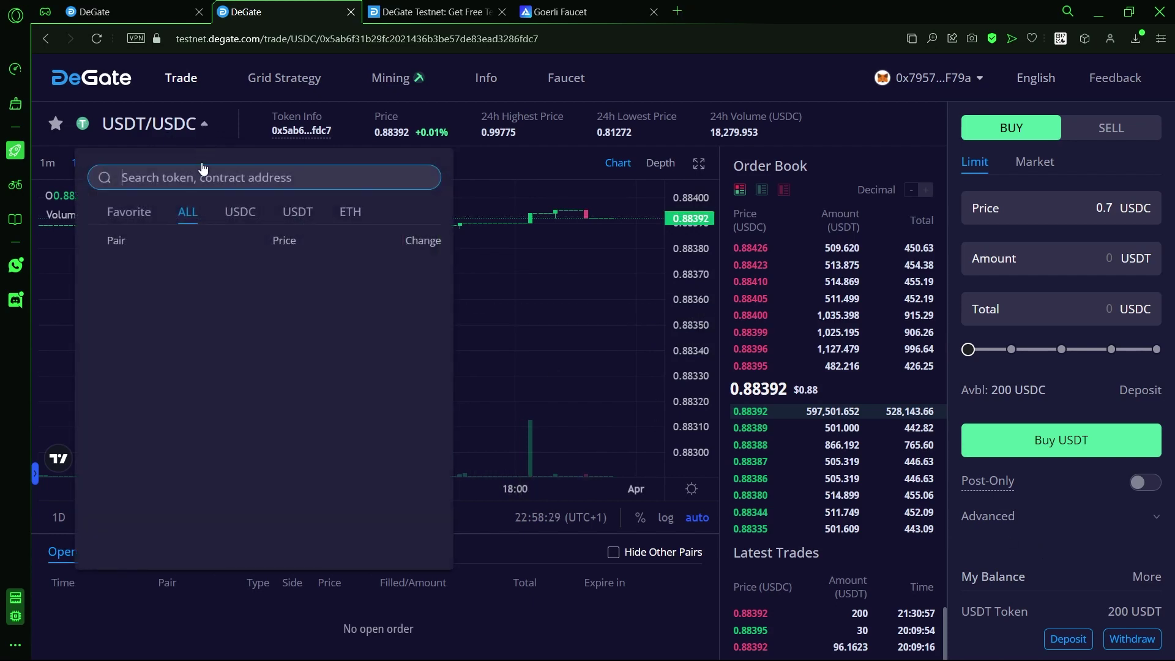
pyautogui.write('dai')
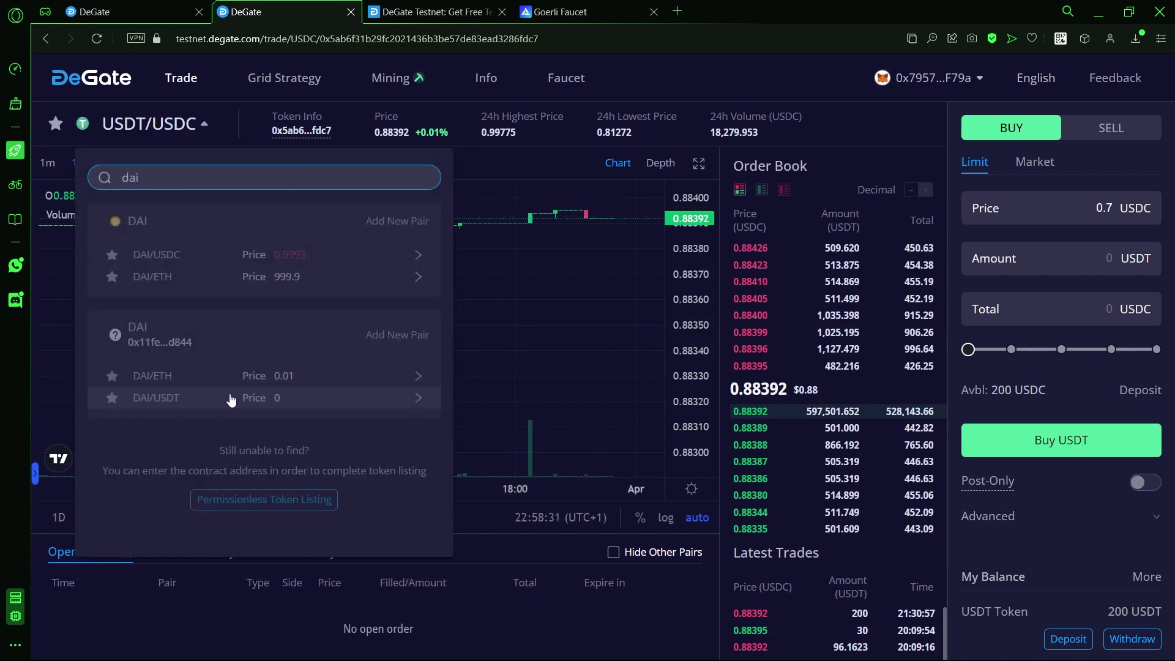
pyautogui.click(248, 499)
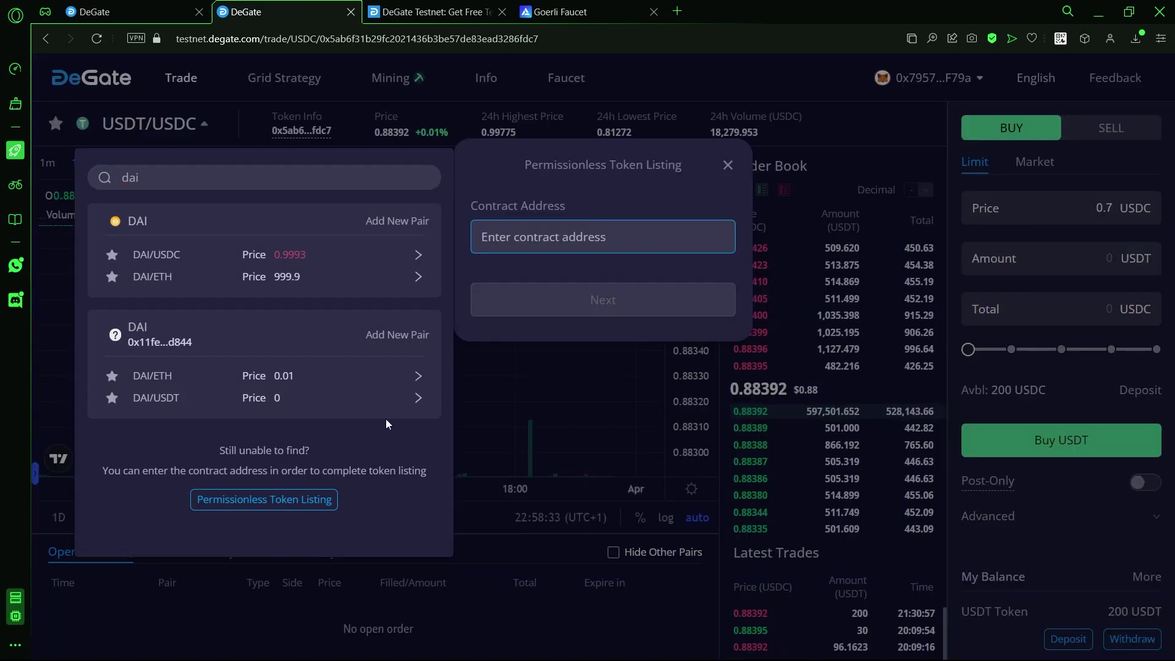
pyautogui.write('0x6b175474e89094c44da98b954eedeac495271d0f')
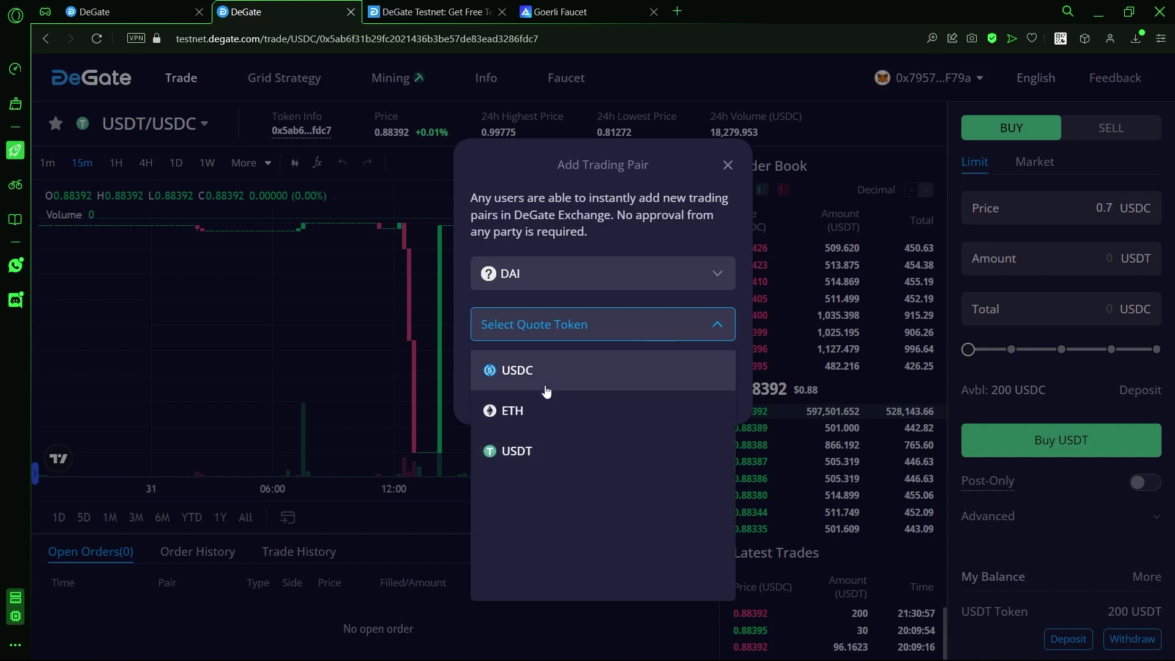
pyautogui.click(555, 449)
pyautogui.click(570, 402)
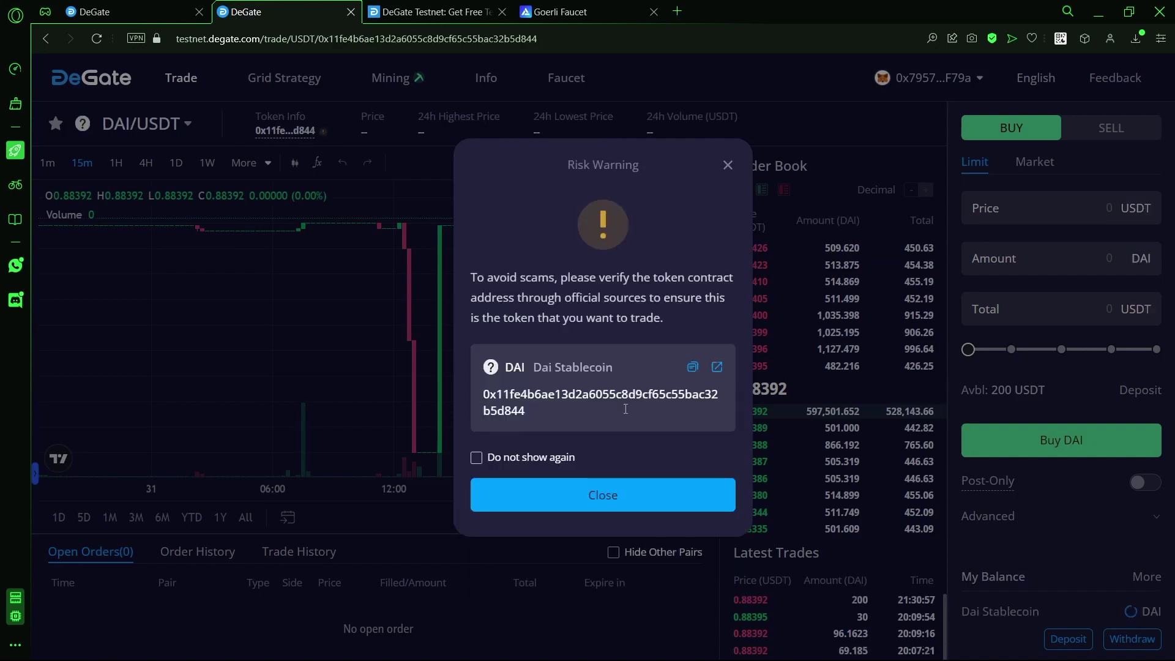
pyautogui.click(621, 490)
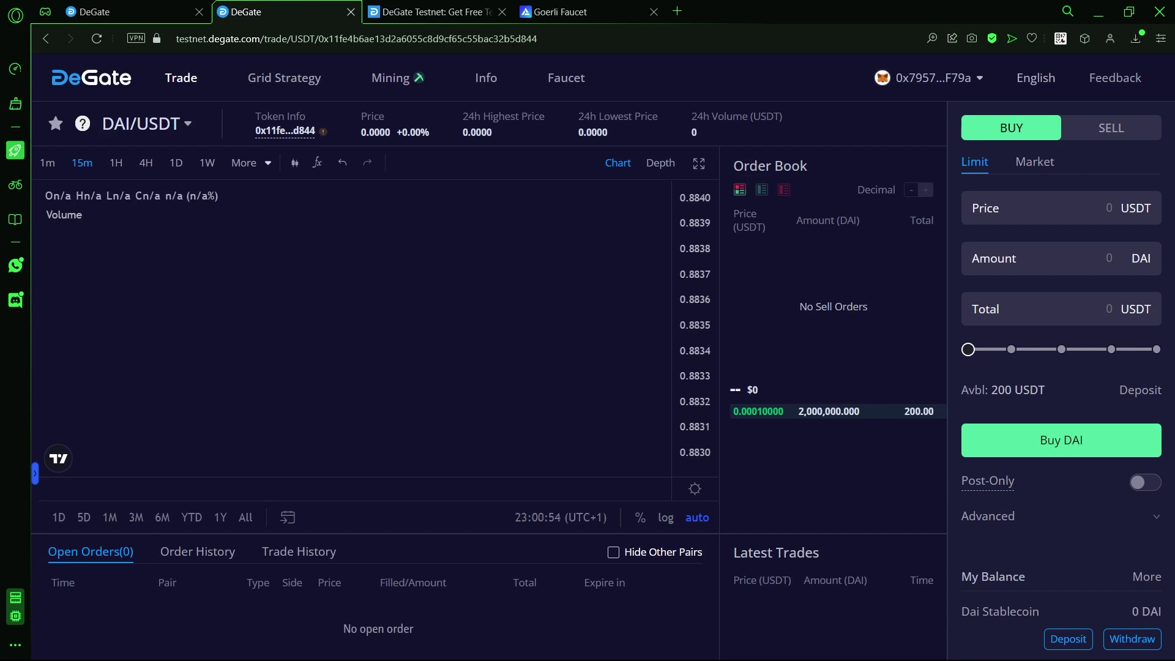
# - Open Grid Strategy, dismiss the token risk warning, and switch to the USDT/USDC pair
pyautogui.click(283, 78)
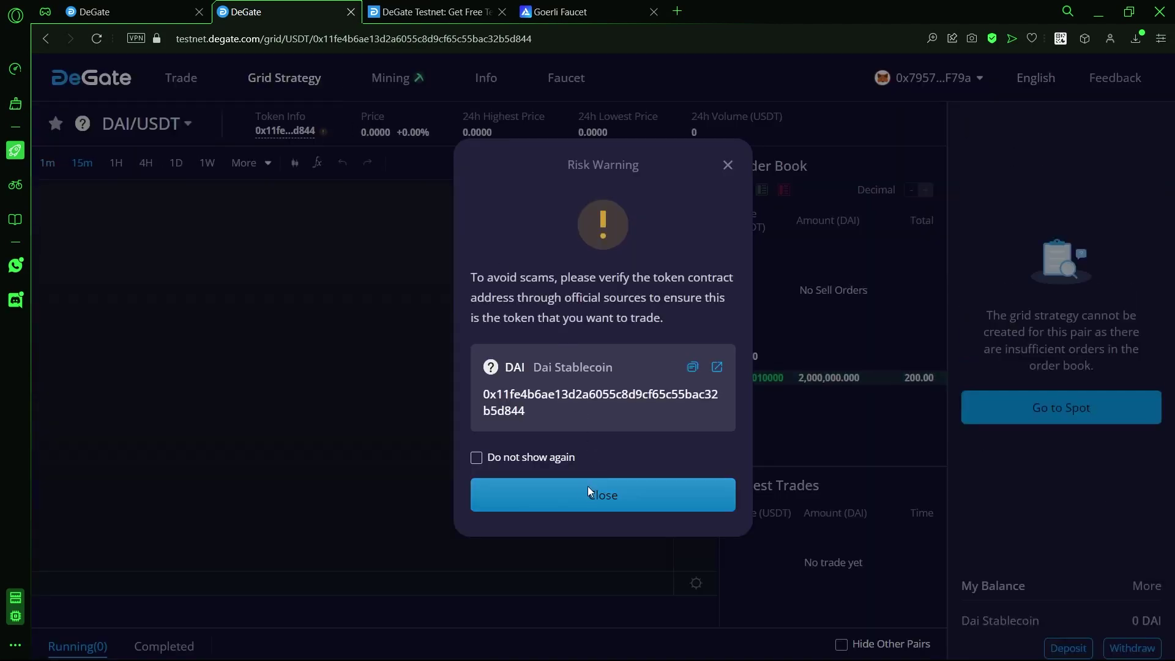
pyautogui.click(589, 489)
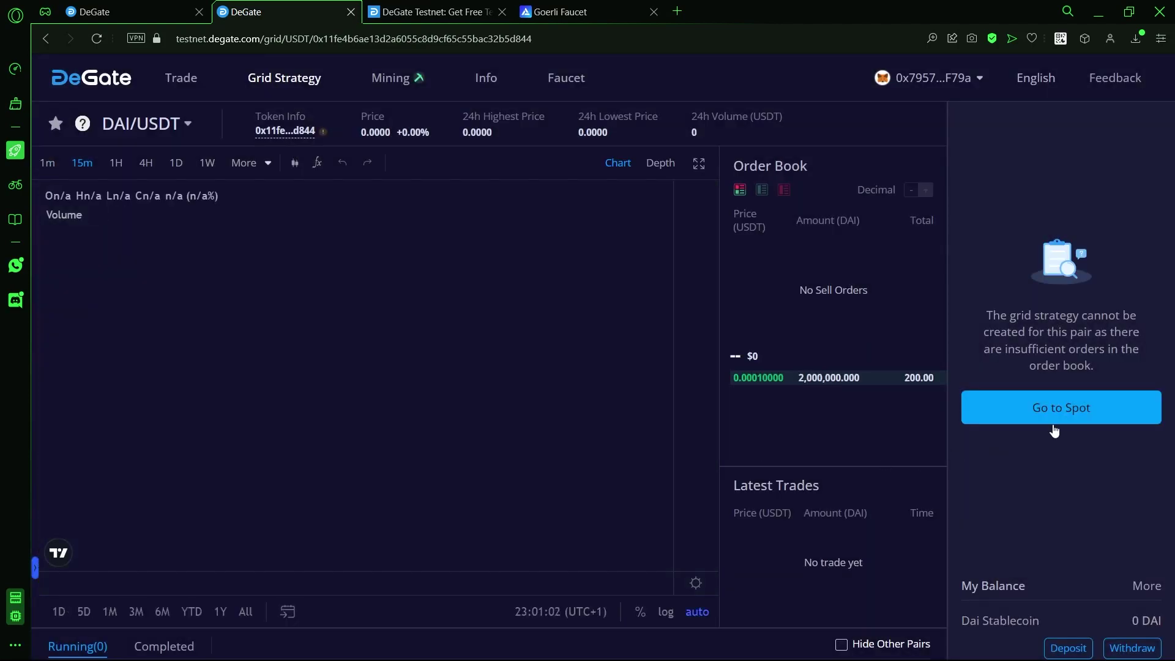
pyautogui.click(157, 122)
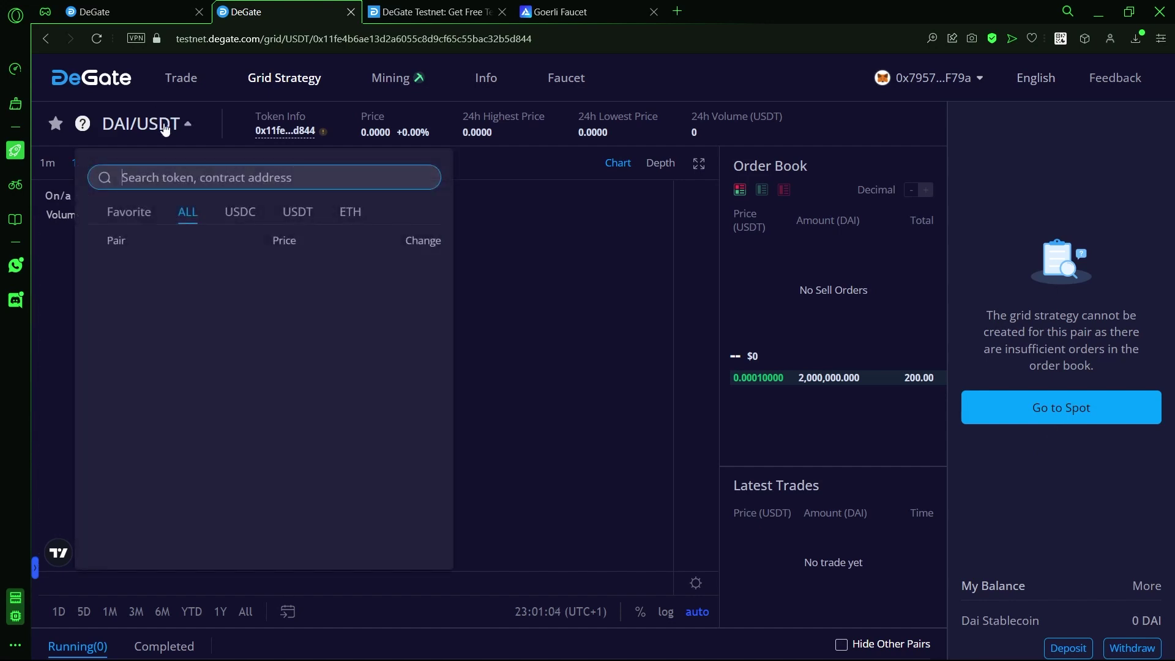
pyautogui.click(187, 295)
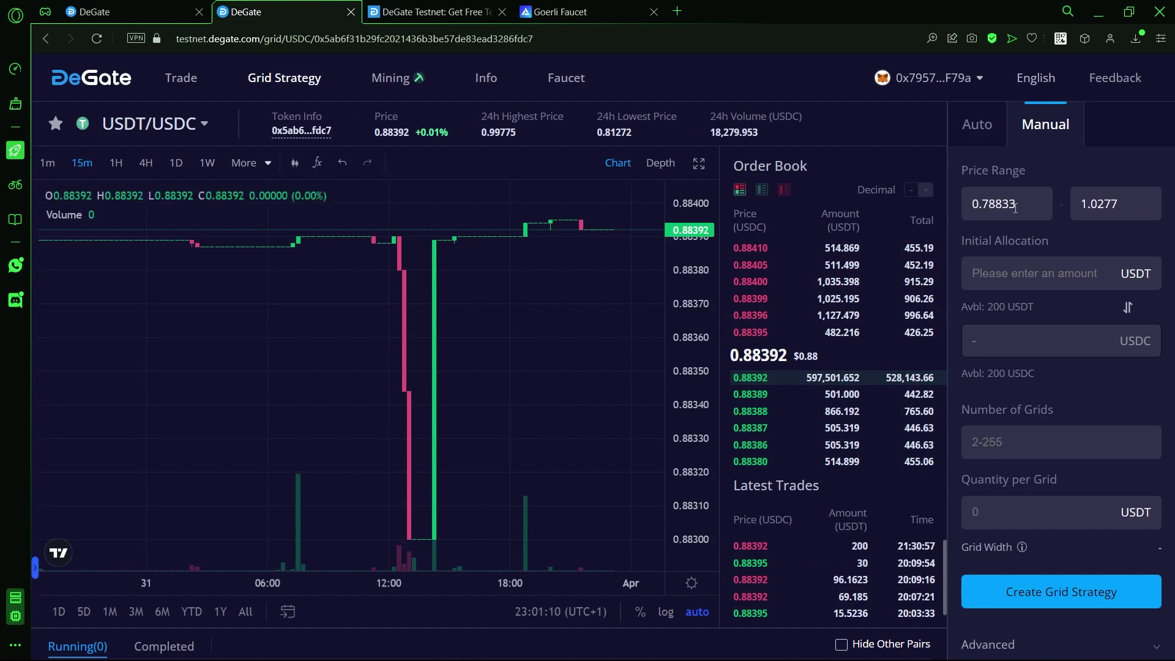
# - Enter a manual grid range of 0.6–0.9 with 200 USDT allocation and 2 grids
pyautogui.click(1014, 206)
pyautogui.hotkey('ctrl', 'a')
pyautogui.write('0.6')
pyautogui.press('Tab')
pyautogui.write('0')
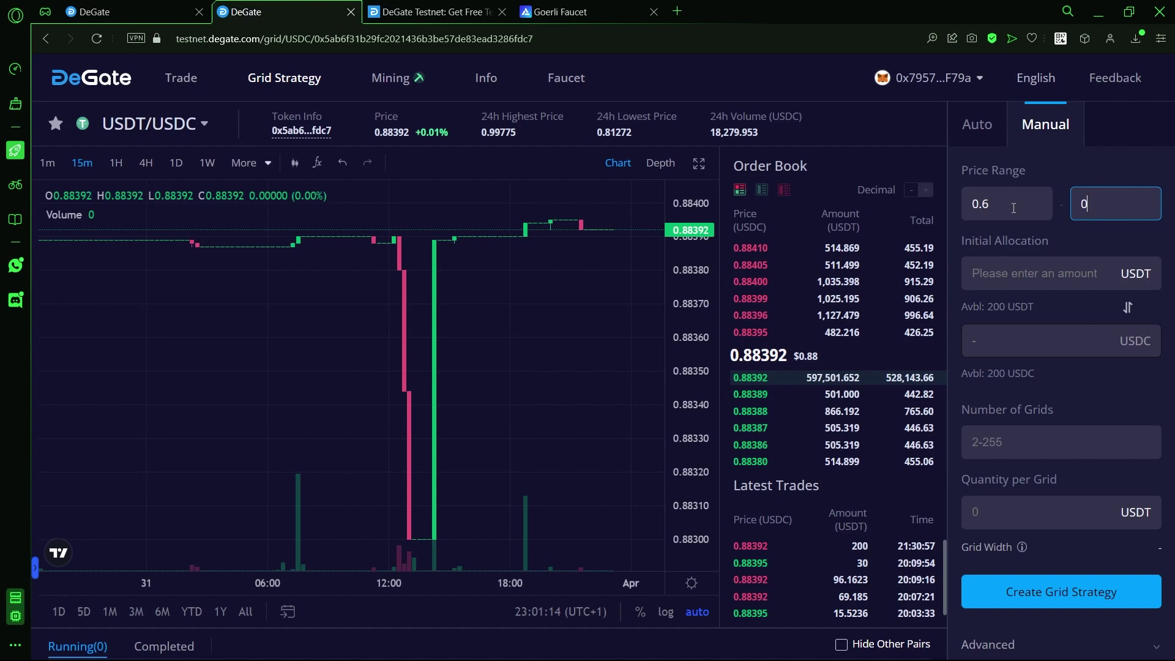
pyautogui.write('.9')
pyautogui.press('Tab')
pyautogui.write('200')
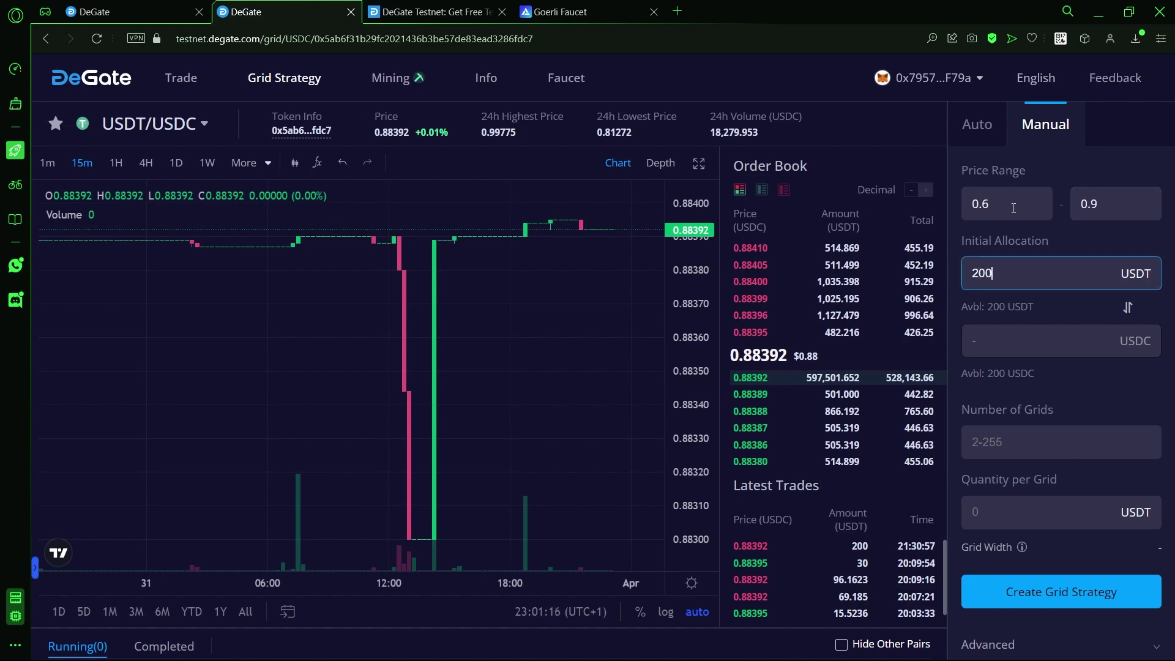
pyautogui.press('Tab')
pyautogui.write('2')
# - Bring up the grid confirmation, cancel without creating it, and switch to automatic grid settings
pyautogui.click(1047, 601)
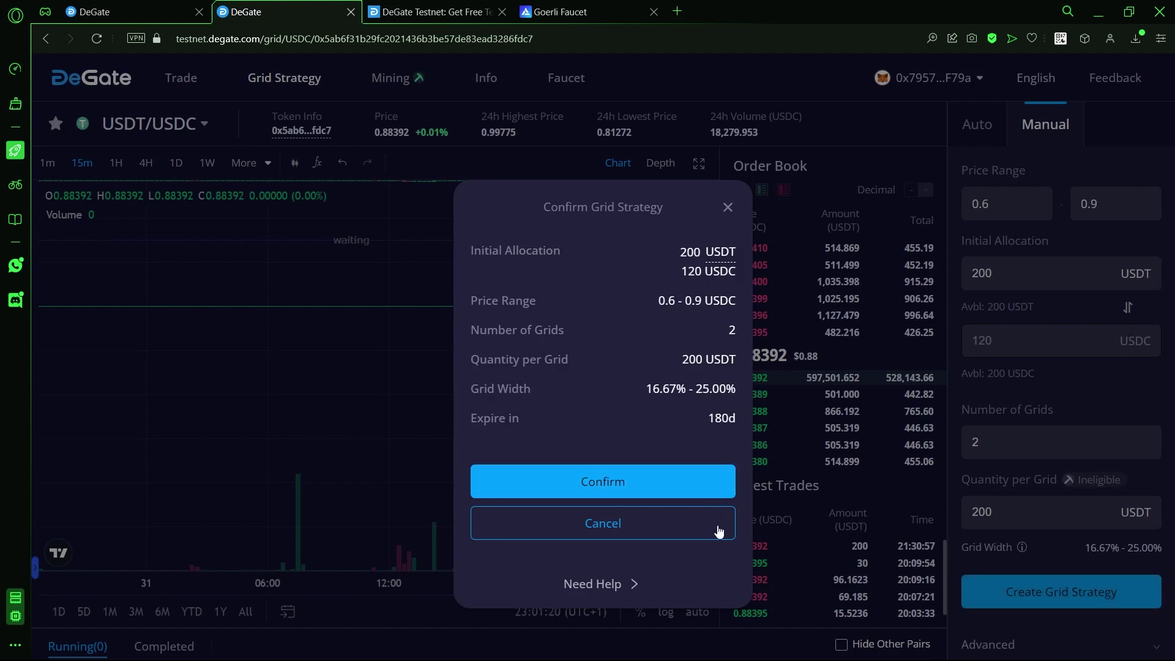
pyautogui.click(678, 534)
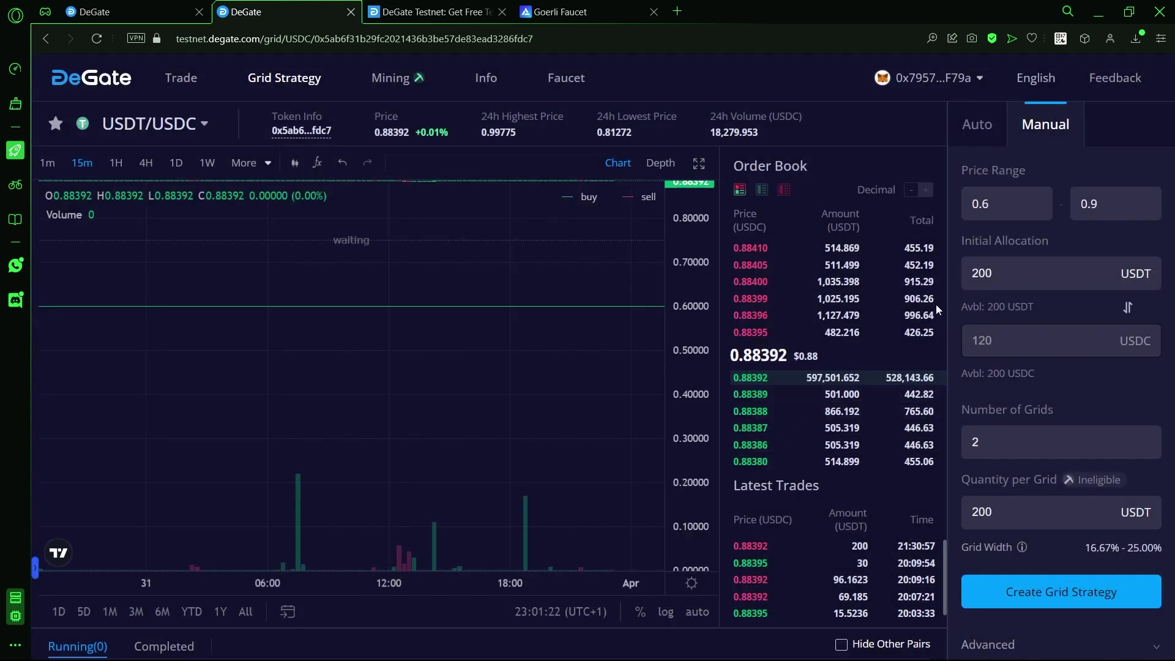
pyautogui.click(981, 128)
# - Enter 200 USDT as the USDT/USDC auto-grid initial allocation, then go to Liquidity Mining
pyautogui.click(1062, 202)
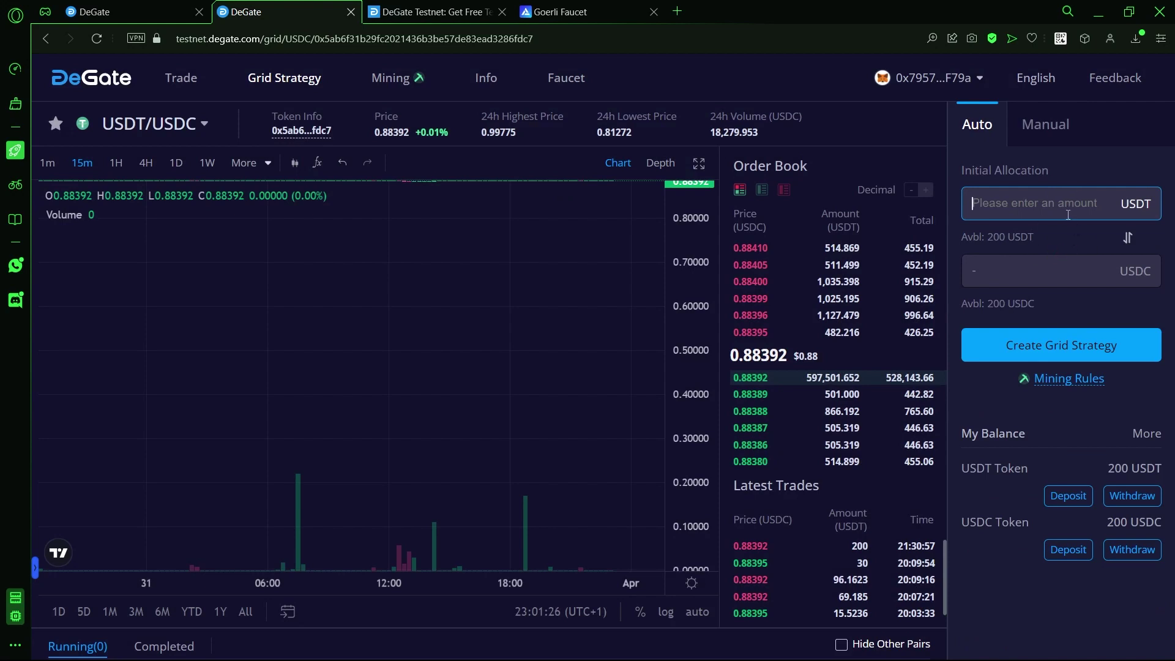
pyautogui.write('200')
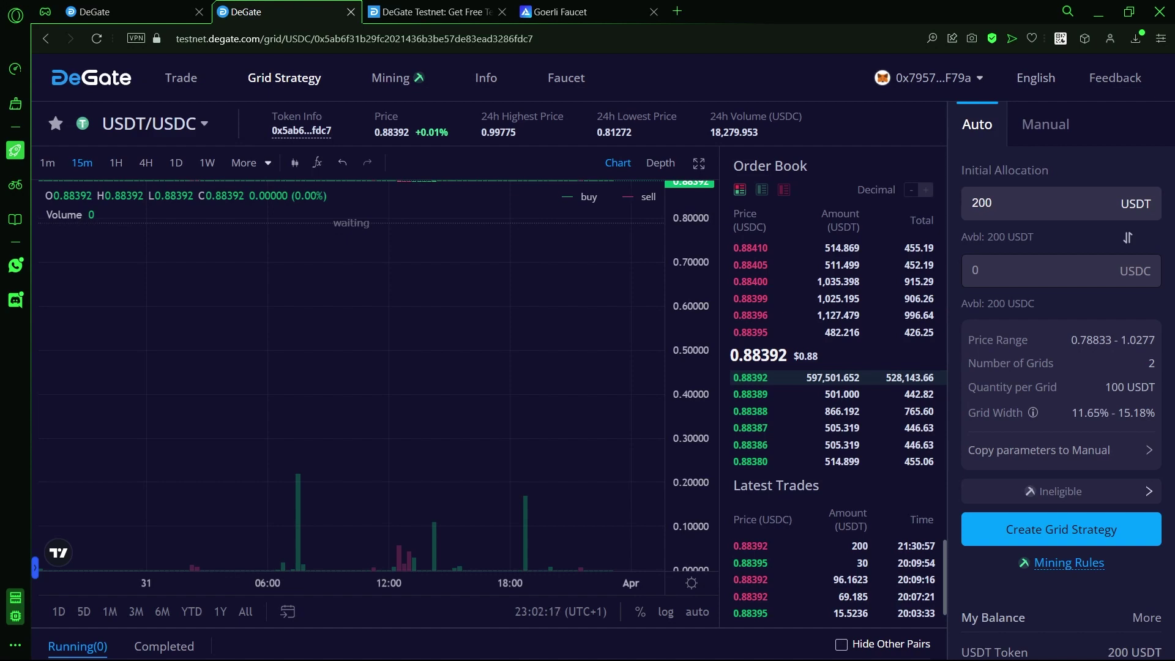
pyautogui.click(402, 87)
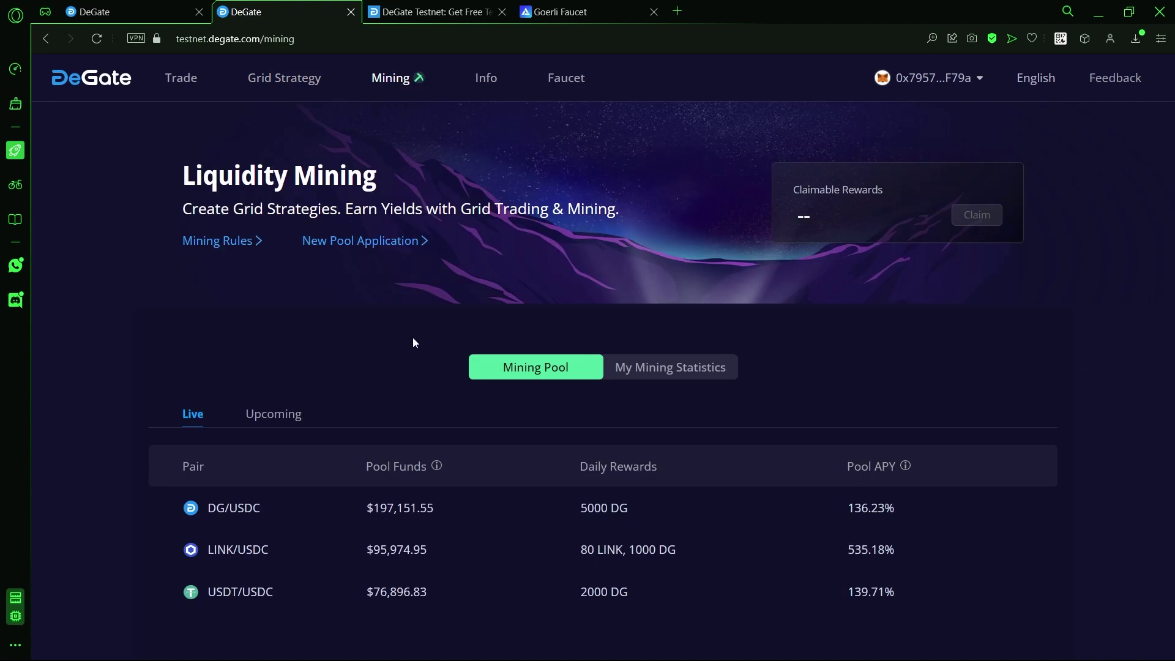
# - Review the New Pool Application form, then highlight the 500 USDT or 500 USDC reward minimum
pyautogui.scroll(-2, 279, 490)
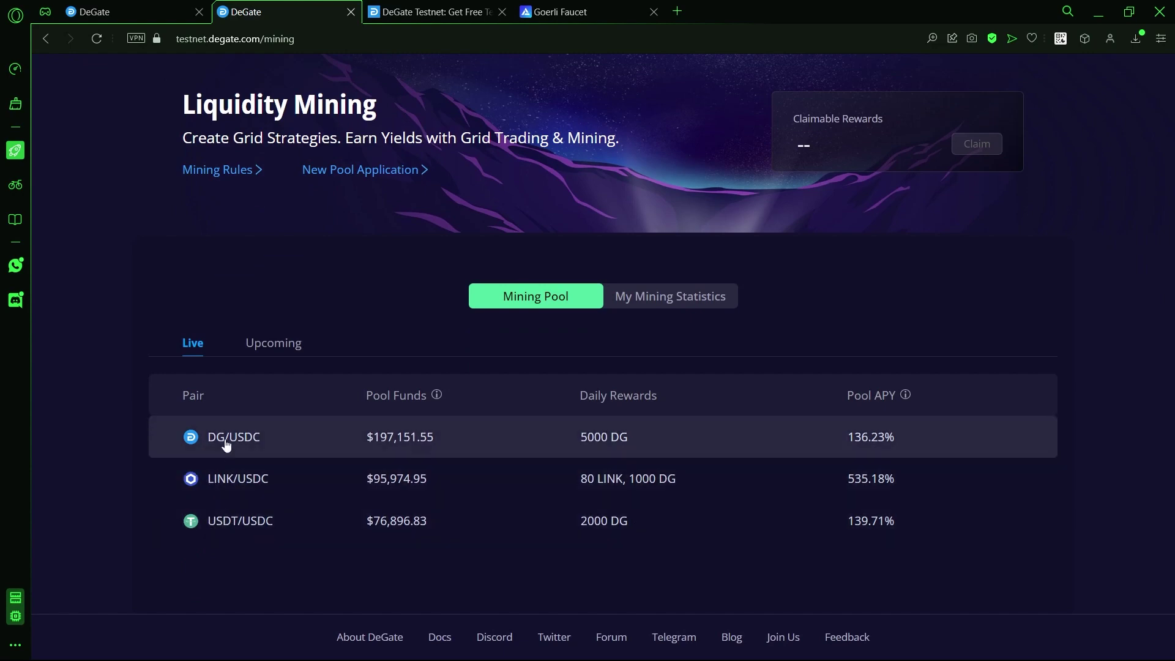
pyautogui.scroll(2, 257, 422)
pyautogui.click(366, 244)
pyautogui.scroll(-8, 490, 211)
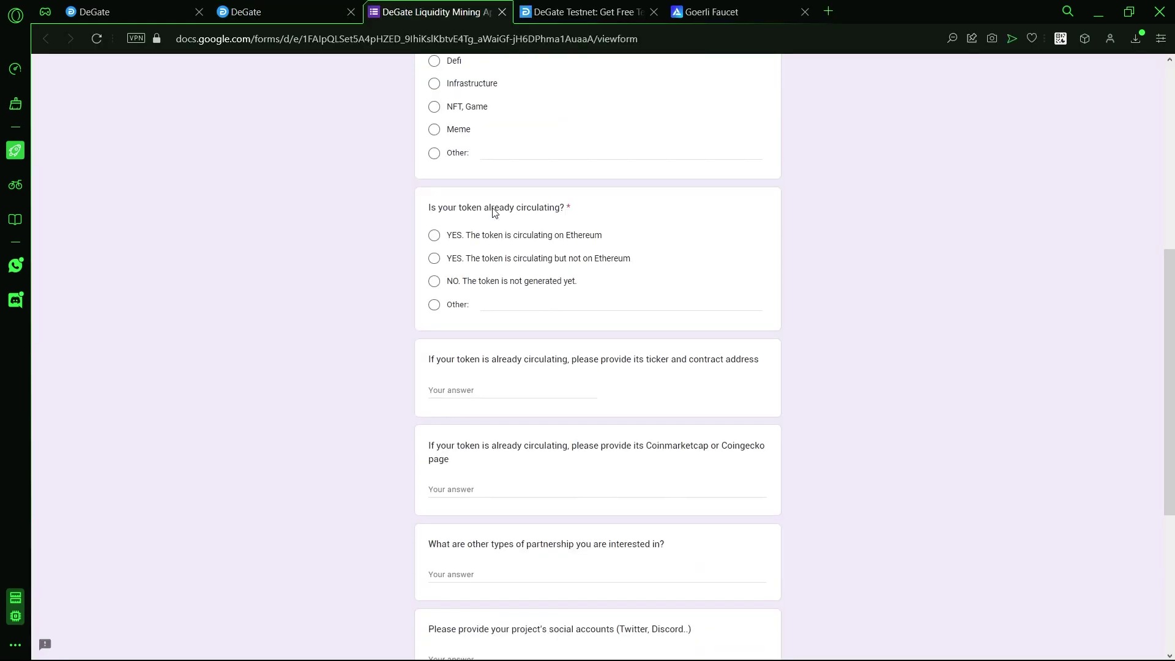
pyautogui.scroll(3, 490, 211)
pyautogui.scroll(-2, 489, 211)
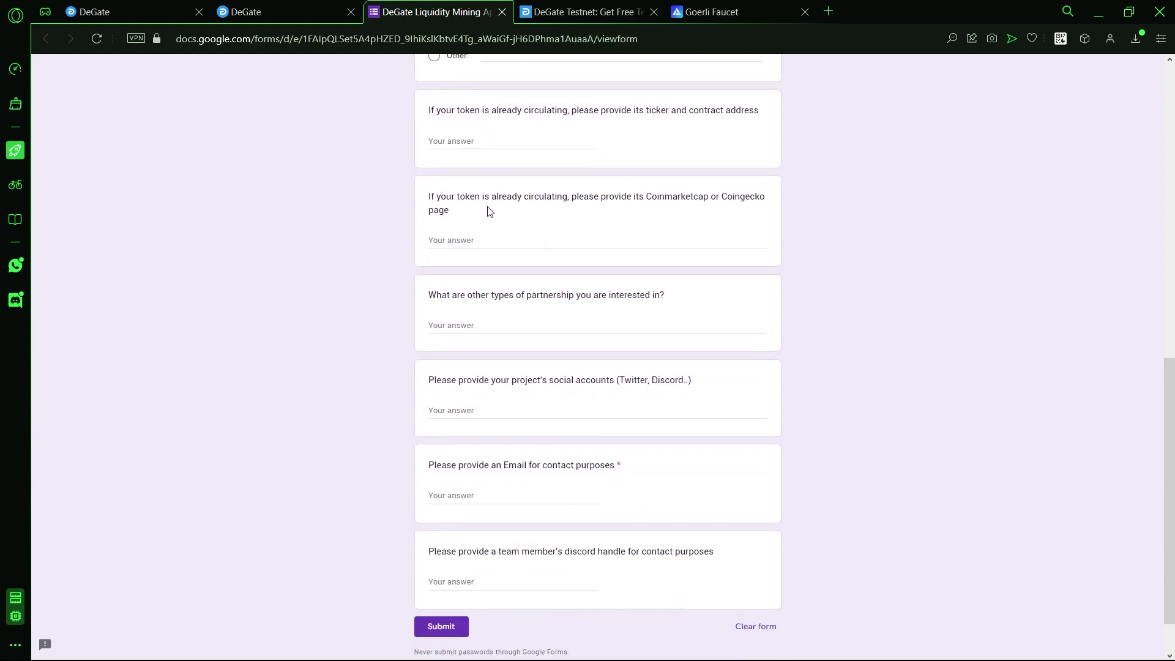
pyautogui.scroll(1, 488, 211)
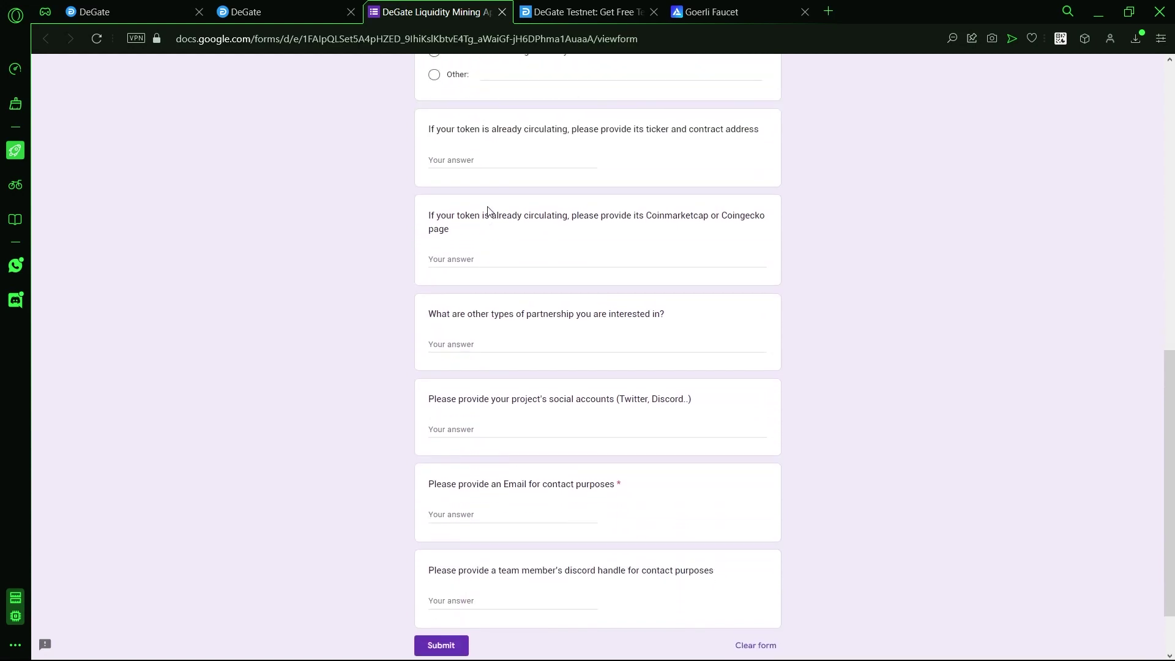
pyautogui.click(291, 20)
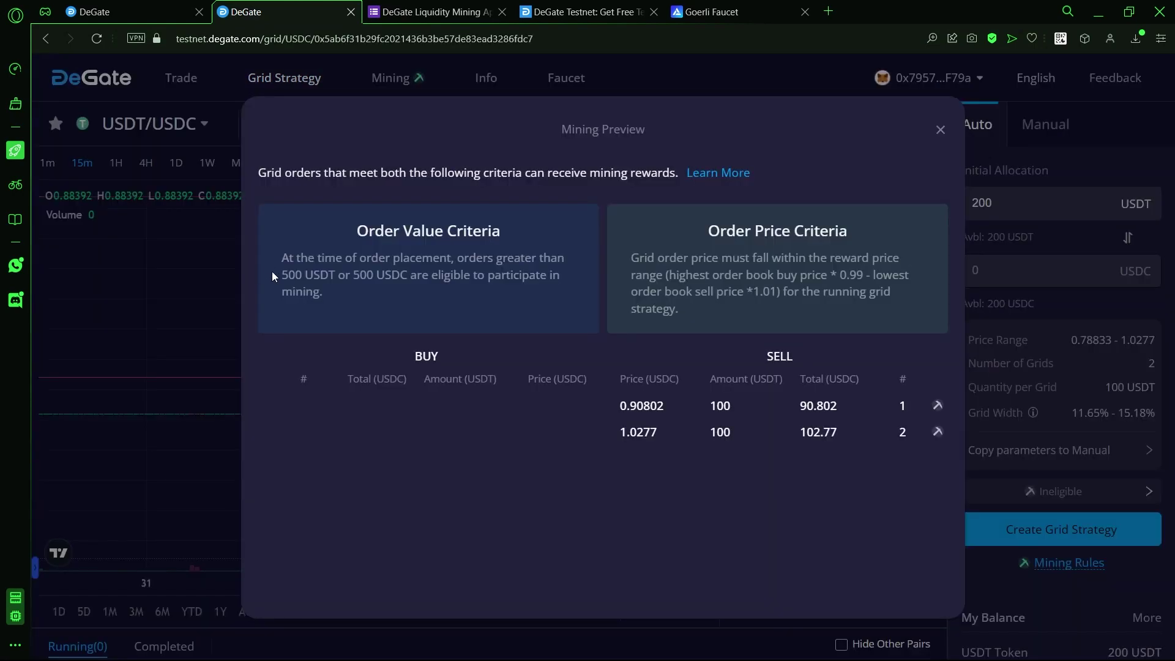
pyautogui.moveTo(281, 274); pyautogui.dragTo(400, 276)
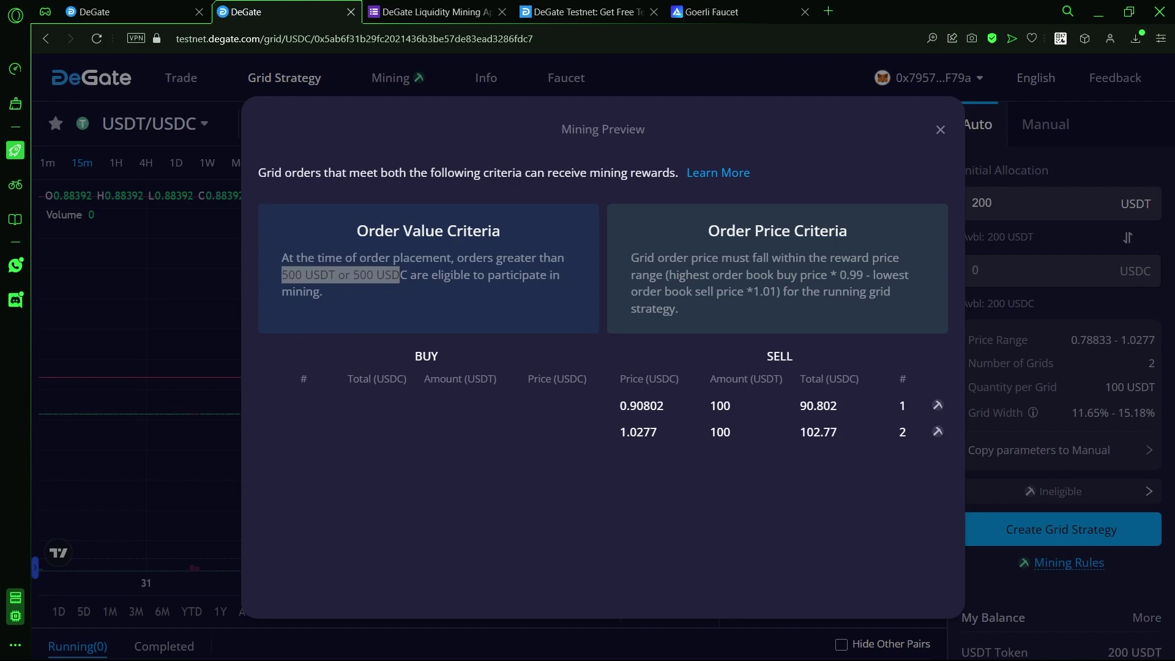
# - Close the mining preview and go to the Info analytics page
pyautogui.press('Escape')
pyautogui.click(480, 78)
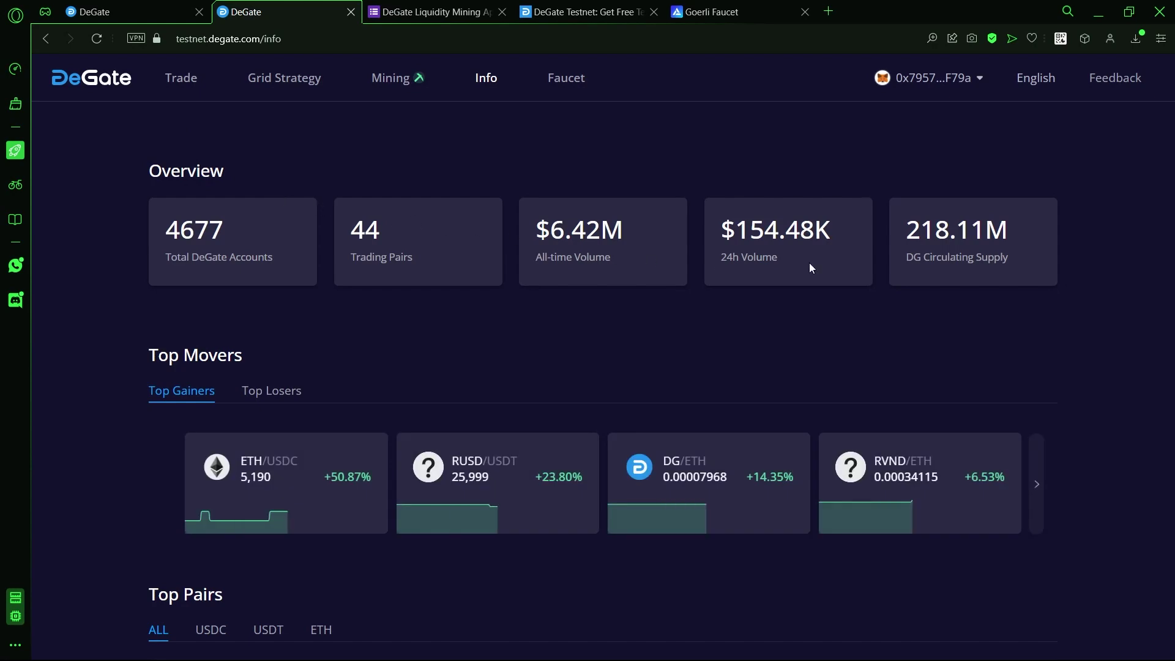
# - Browse the Info overview and top pairs, open the Faucet's Goerli testnet tokens guide, and return to Info
pyautogui.scroll(-15, 989, 274)
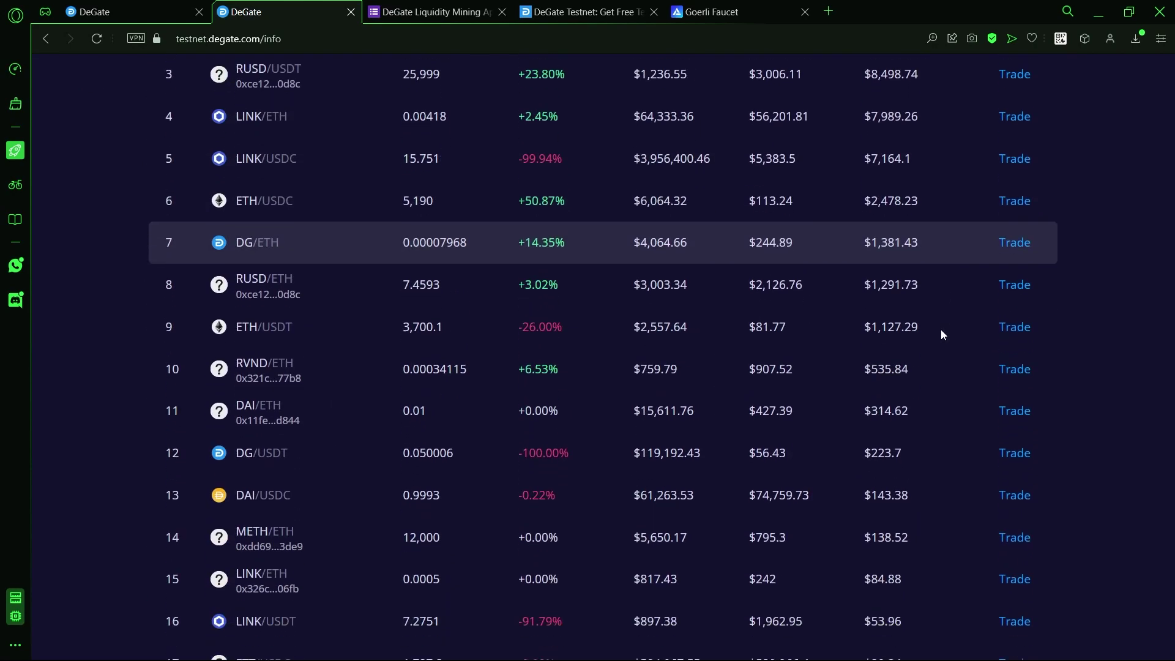
pyautogui.scroll(12, 905, 482)
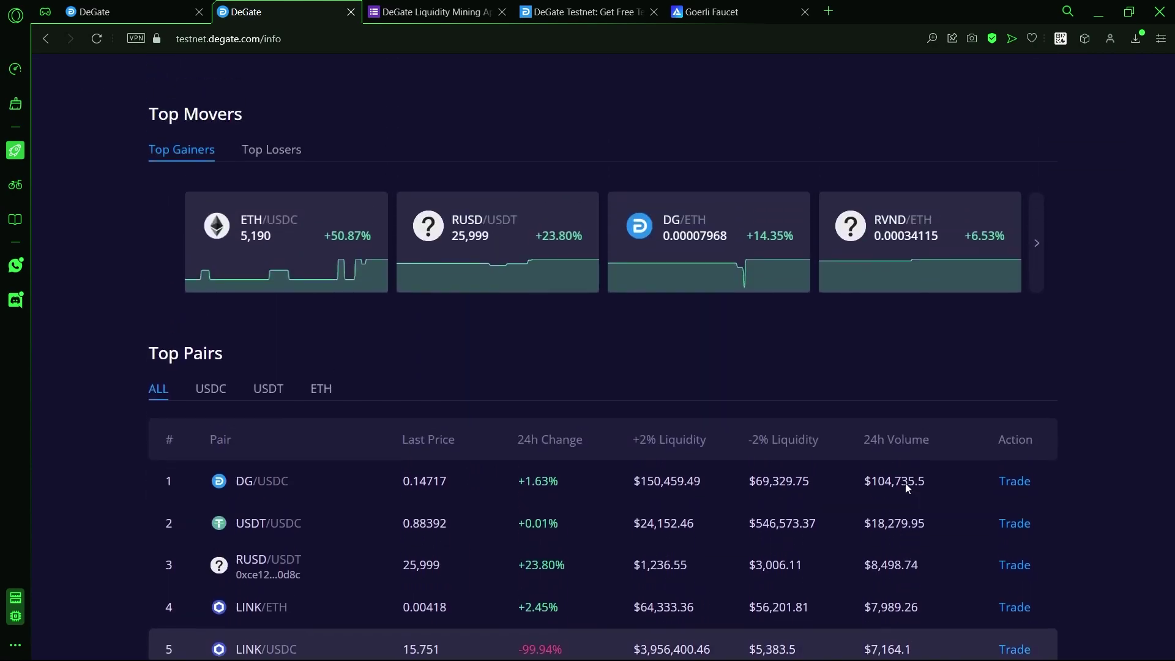
pyautogui.scroll(2, 920, 487)
pyautogui.scroll(-11, 923, 520)
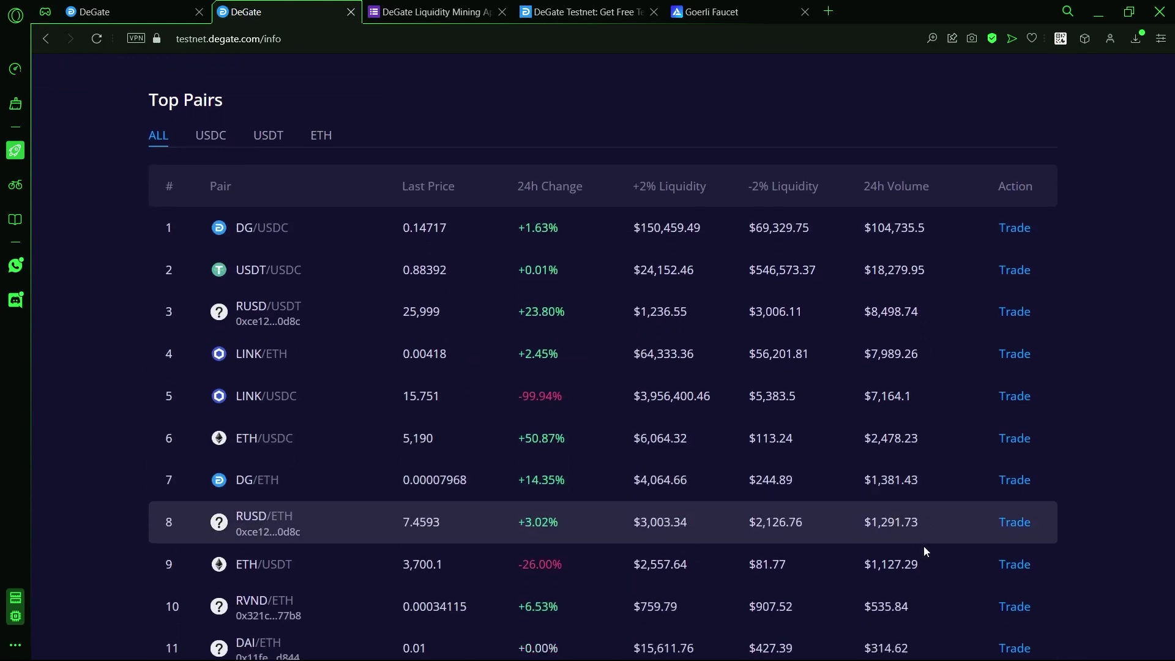
pyautogui.scroll(11, 915, 546)
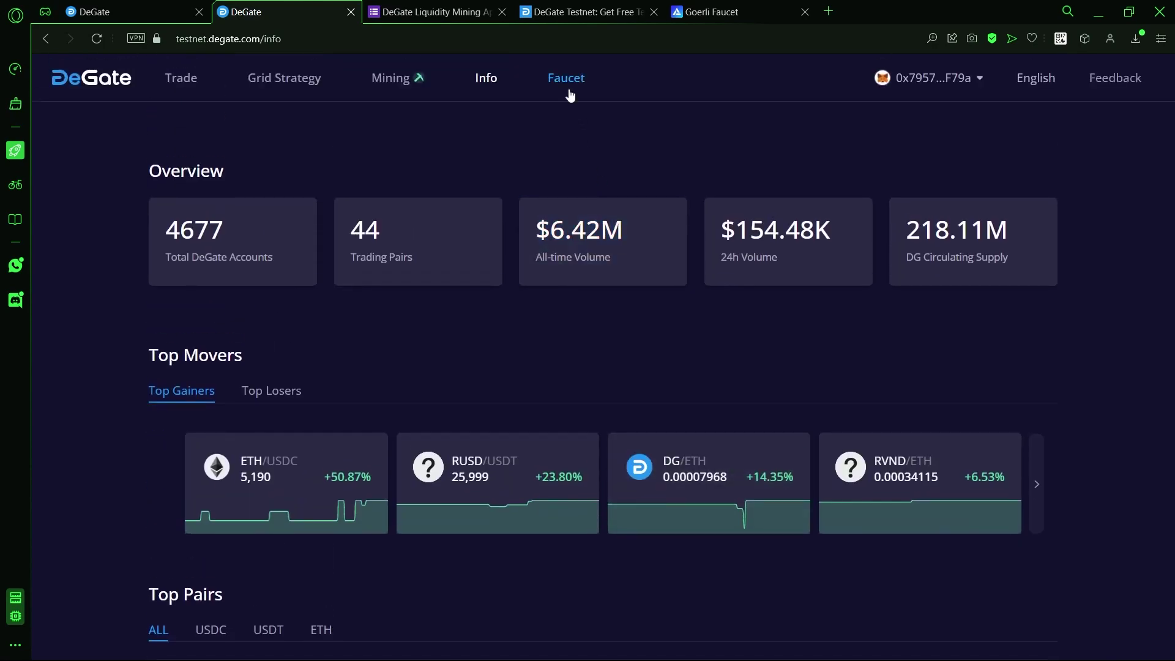
pyautogui.click(569, 91)
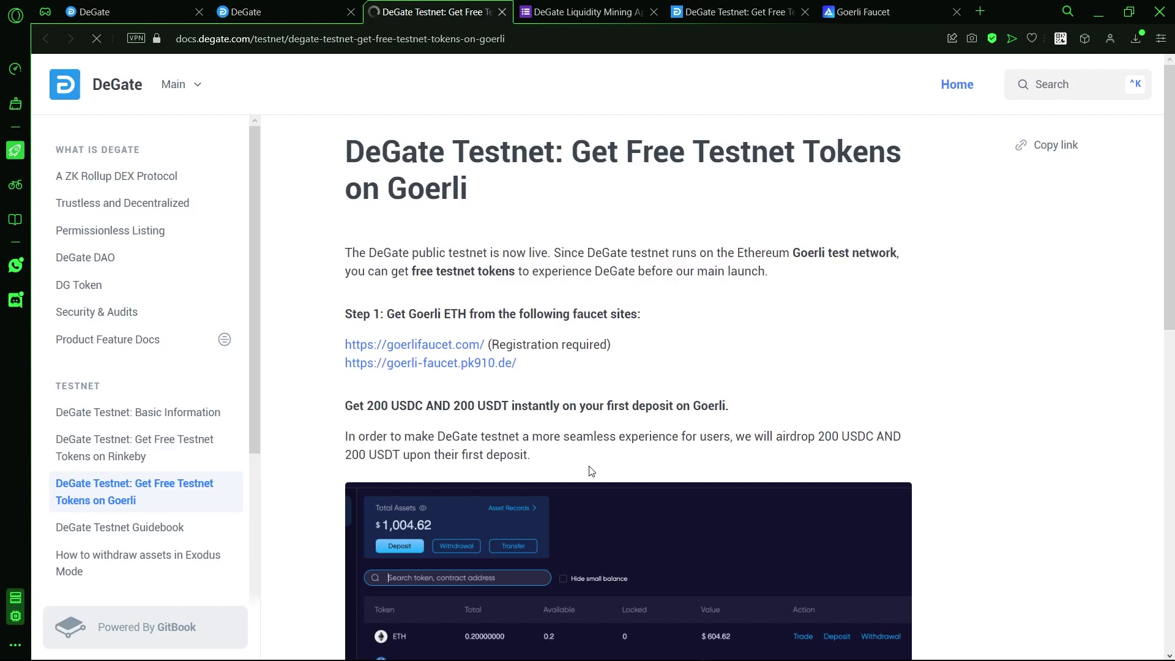
pyautogui.click(292, 18)
# - Visit the account's Assets, Deposit, Withdraw, Transfer, History and Security pages, then return to the homepage
pyautogui.moveTo(939, 102)
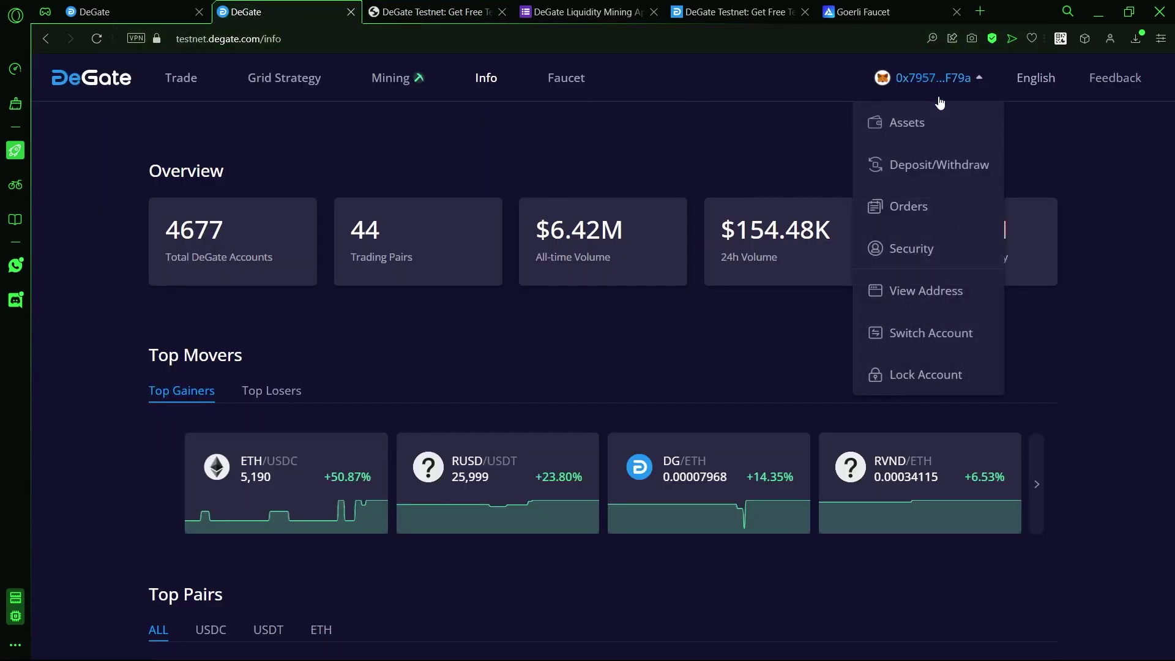
pyautogui.click(912, 124)
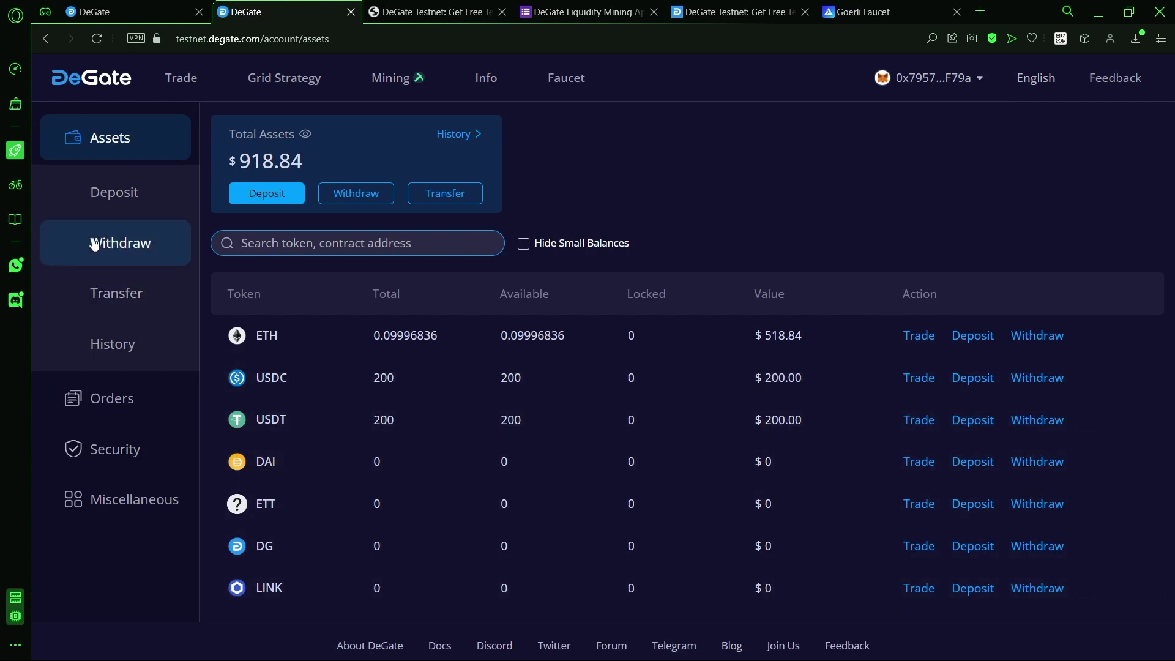
pyautogui.click(122, 195)
pyautogui.click(136, 260)
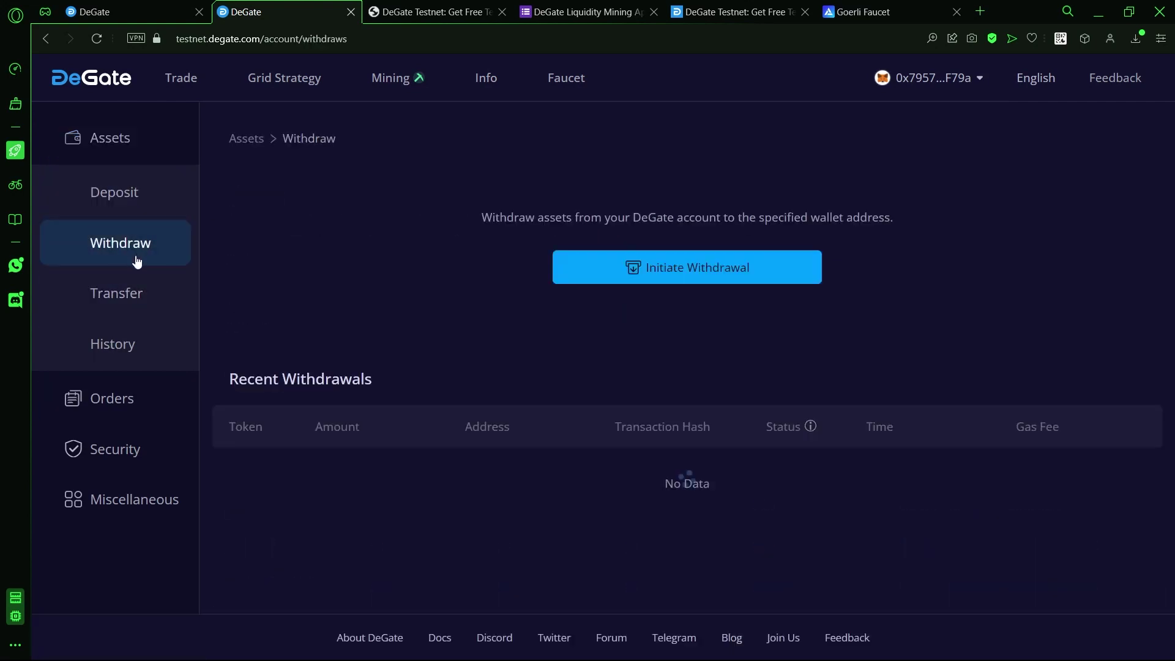
pyautogui.click(124, 314)
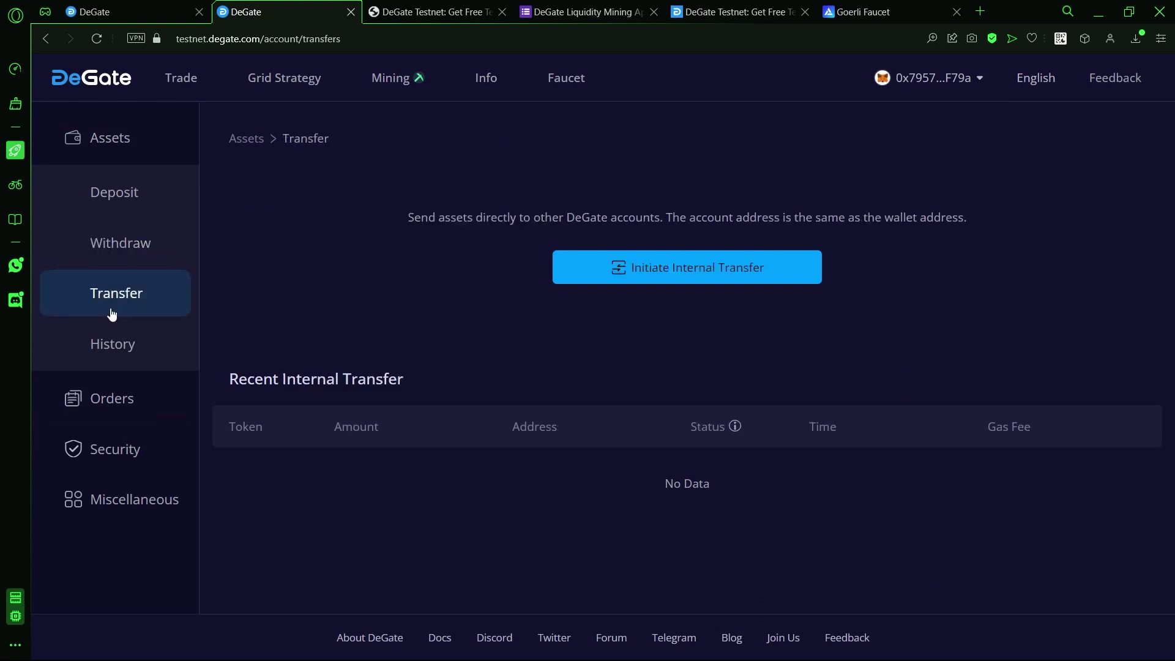
pyautogui.click(148, 360)
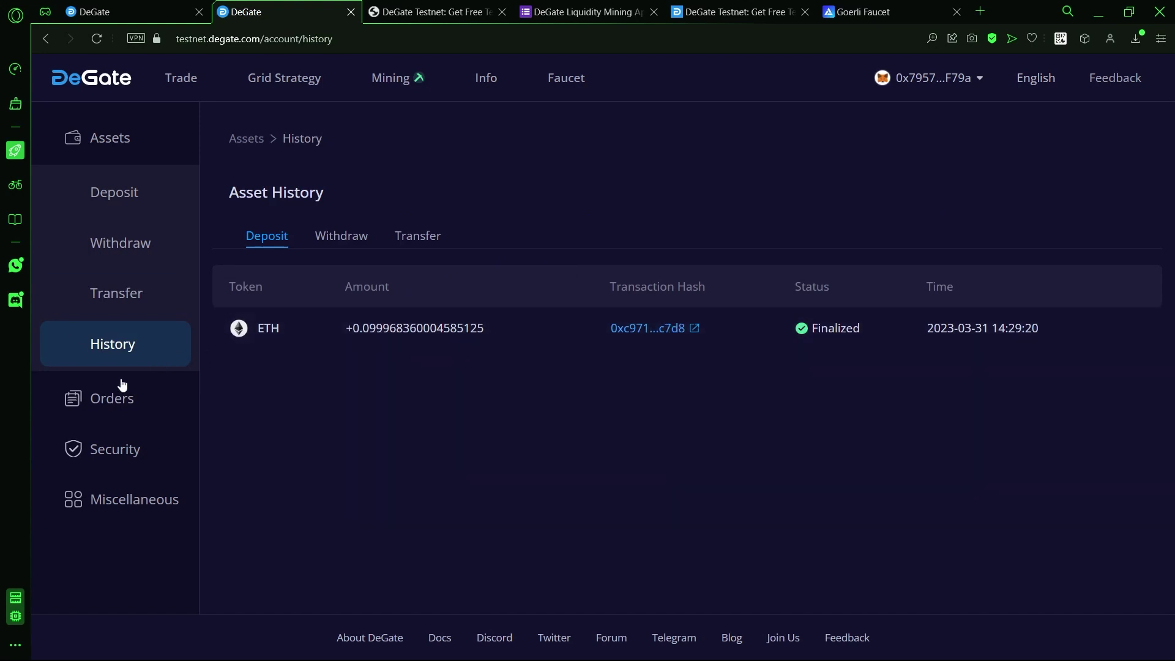
pyautogui.click(119, 445)
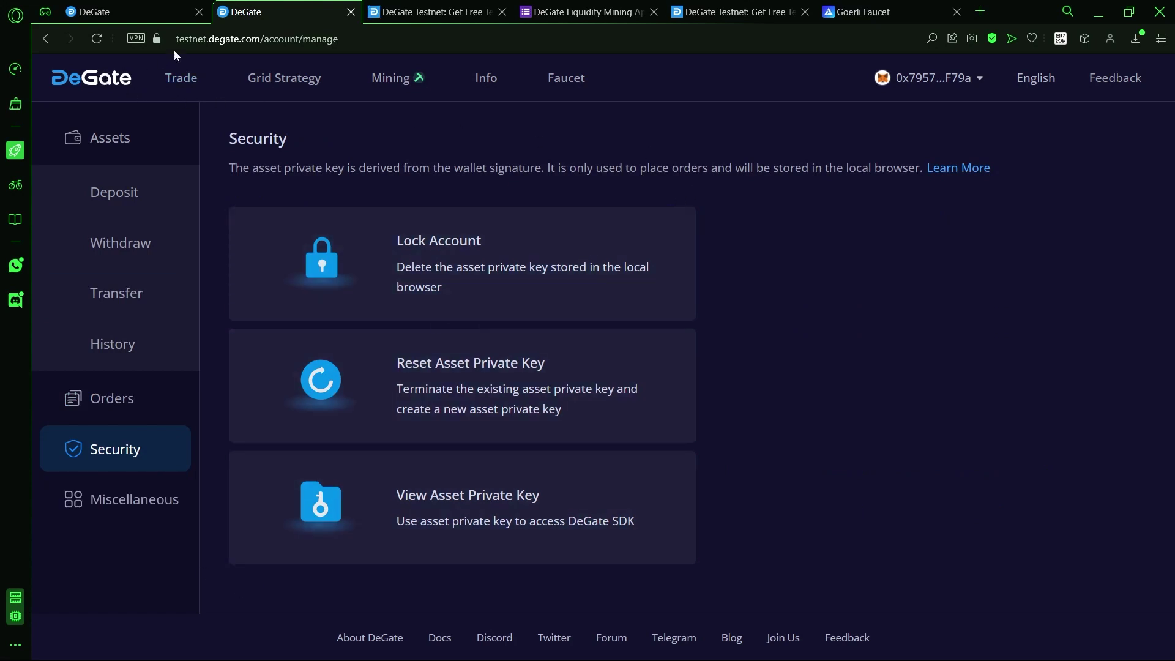
pyautogui.click(147, 11)
# - Open Bridge from the homepage's More menu
pyautogui.moveTo(667, 81)
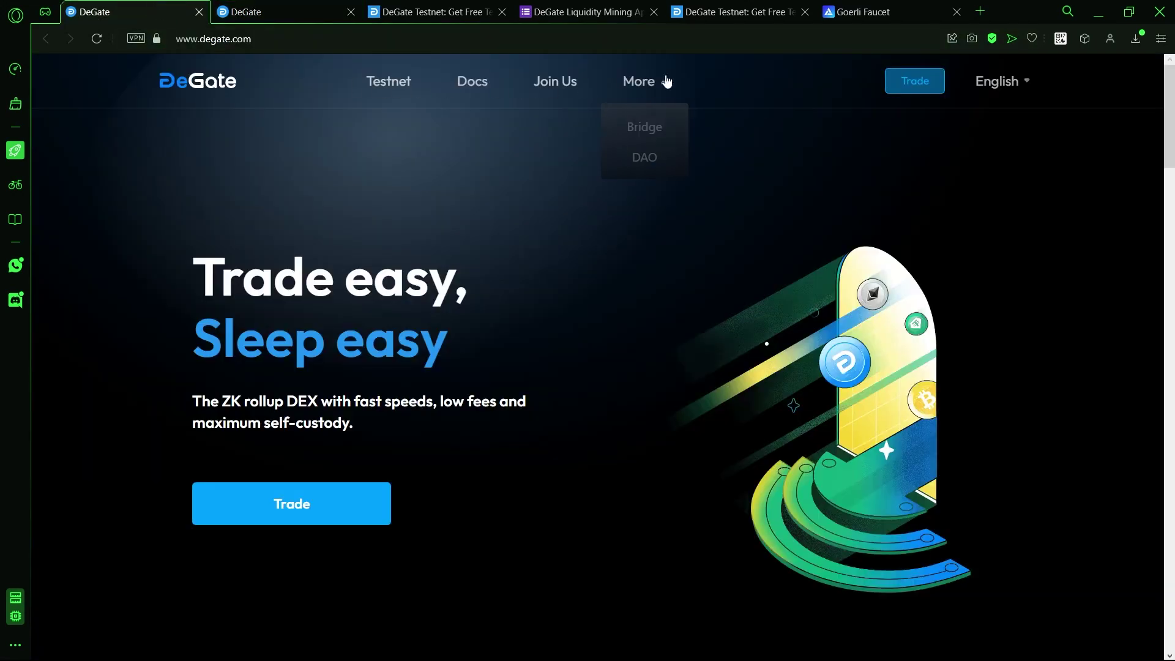
pyautogui.click(657, 126)
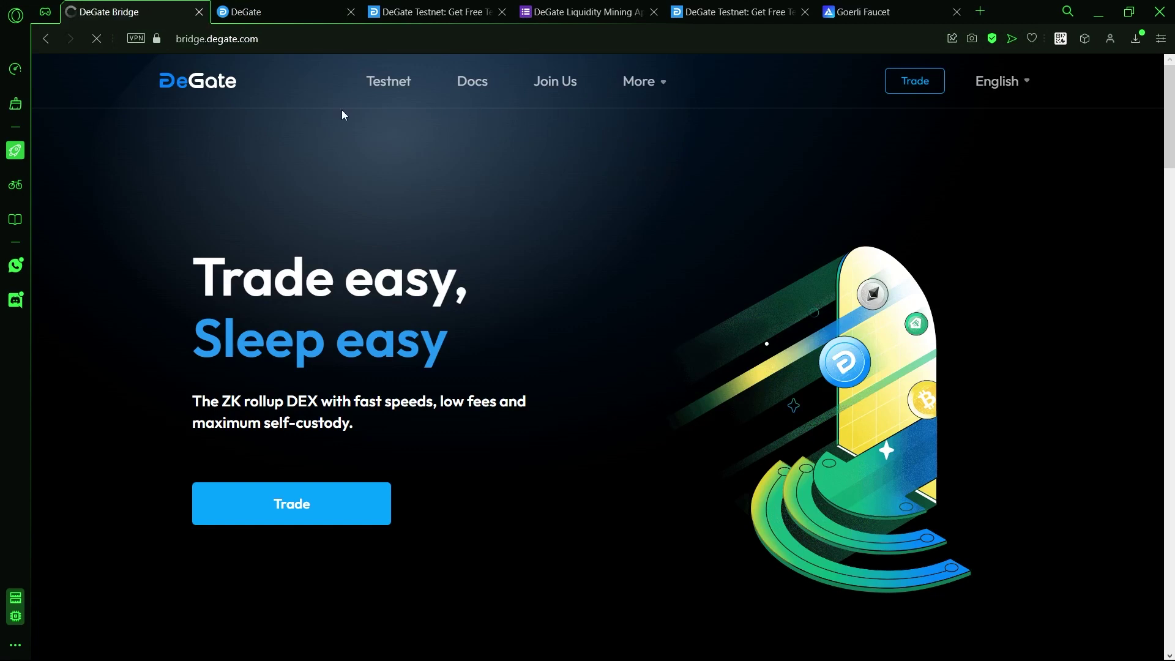